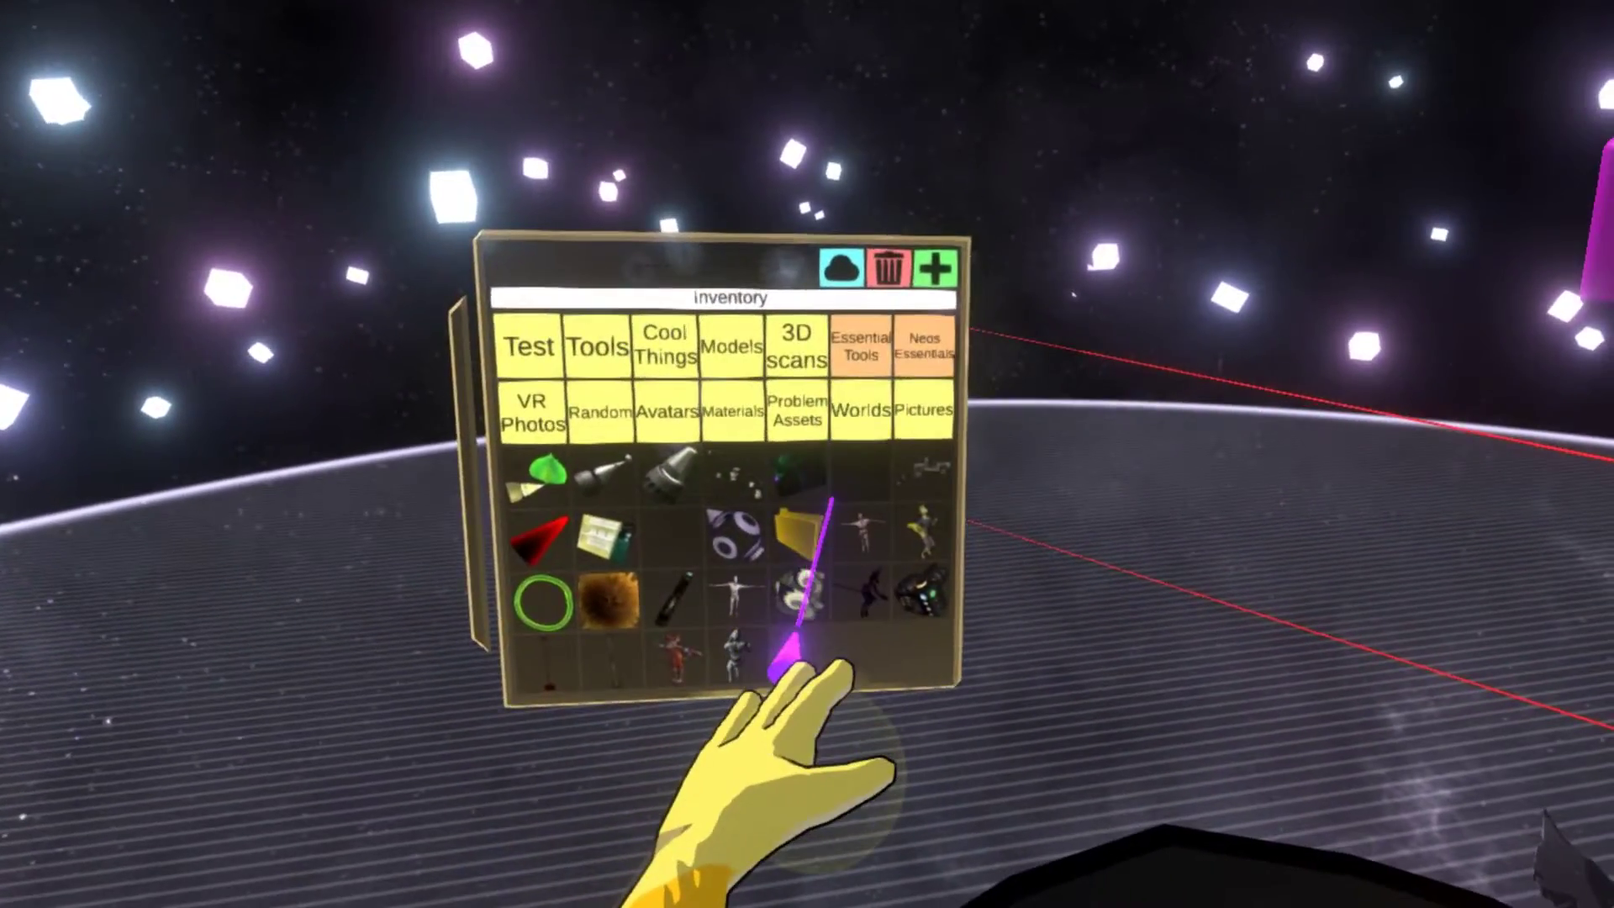
Step: Equip the red developer tool from the Essential Tools inventory folder and select the avatar's mouth with it
click(861, 346)
double_click(739, 466)
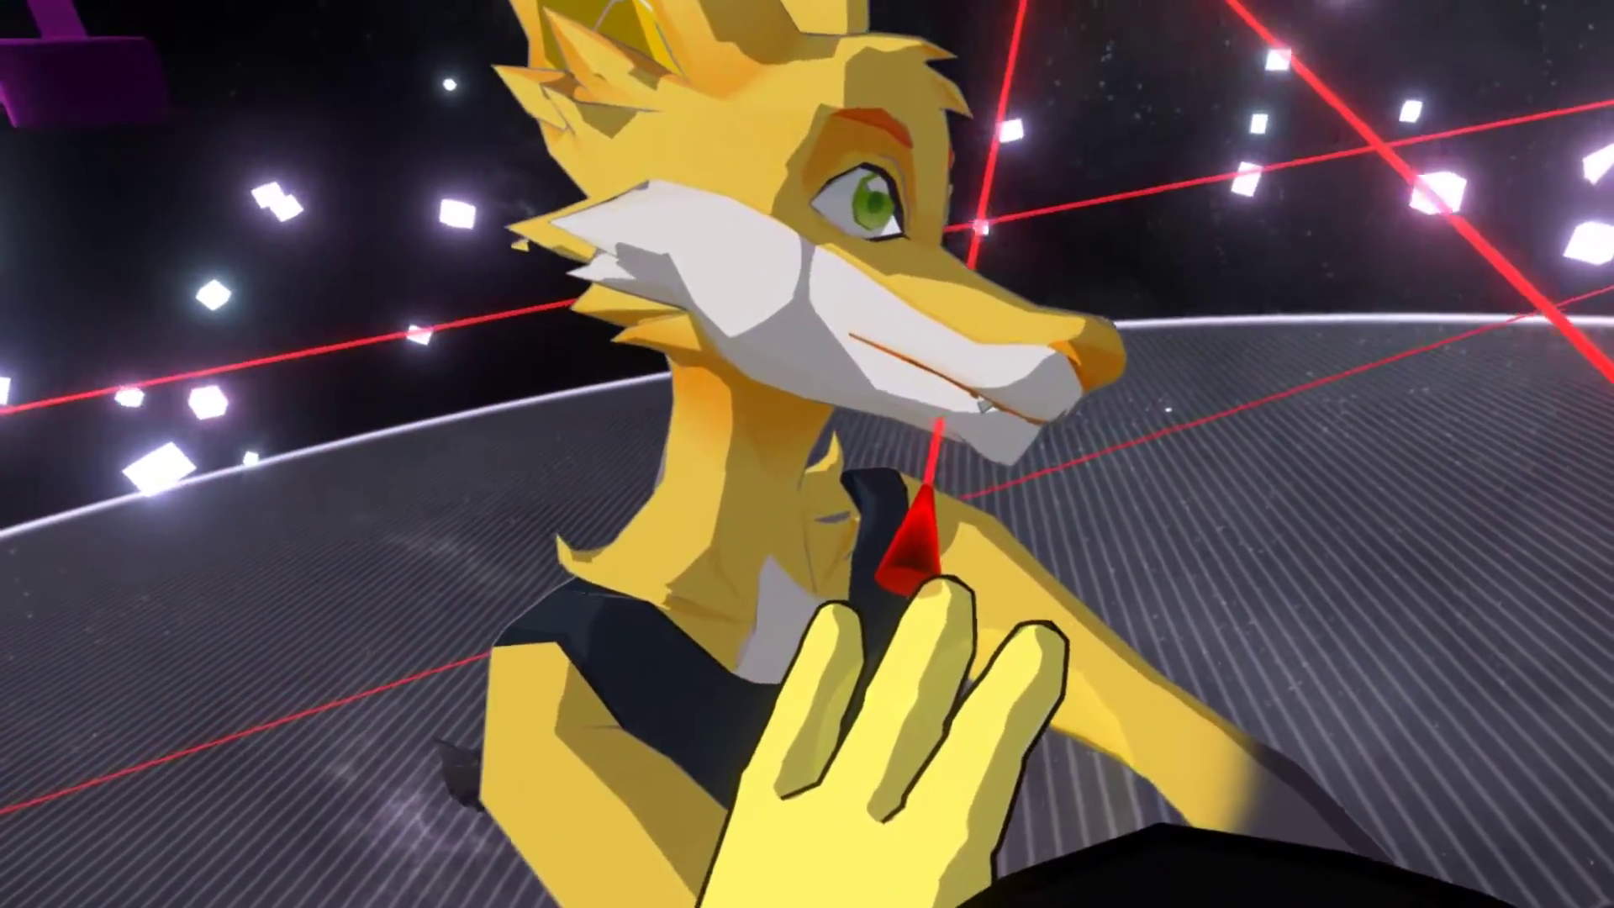
click(940, 420)
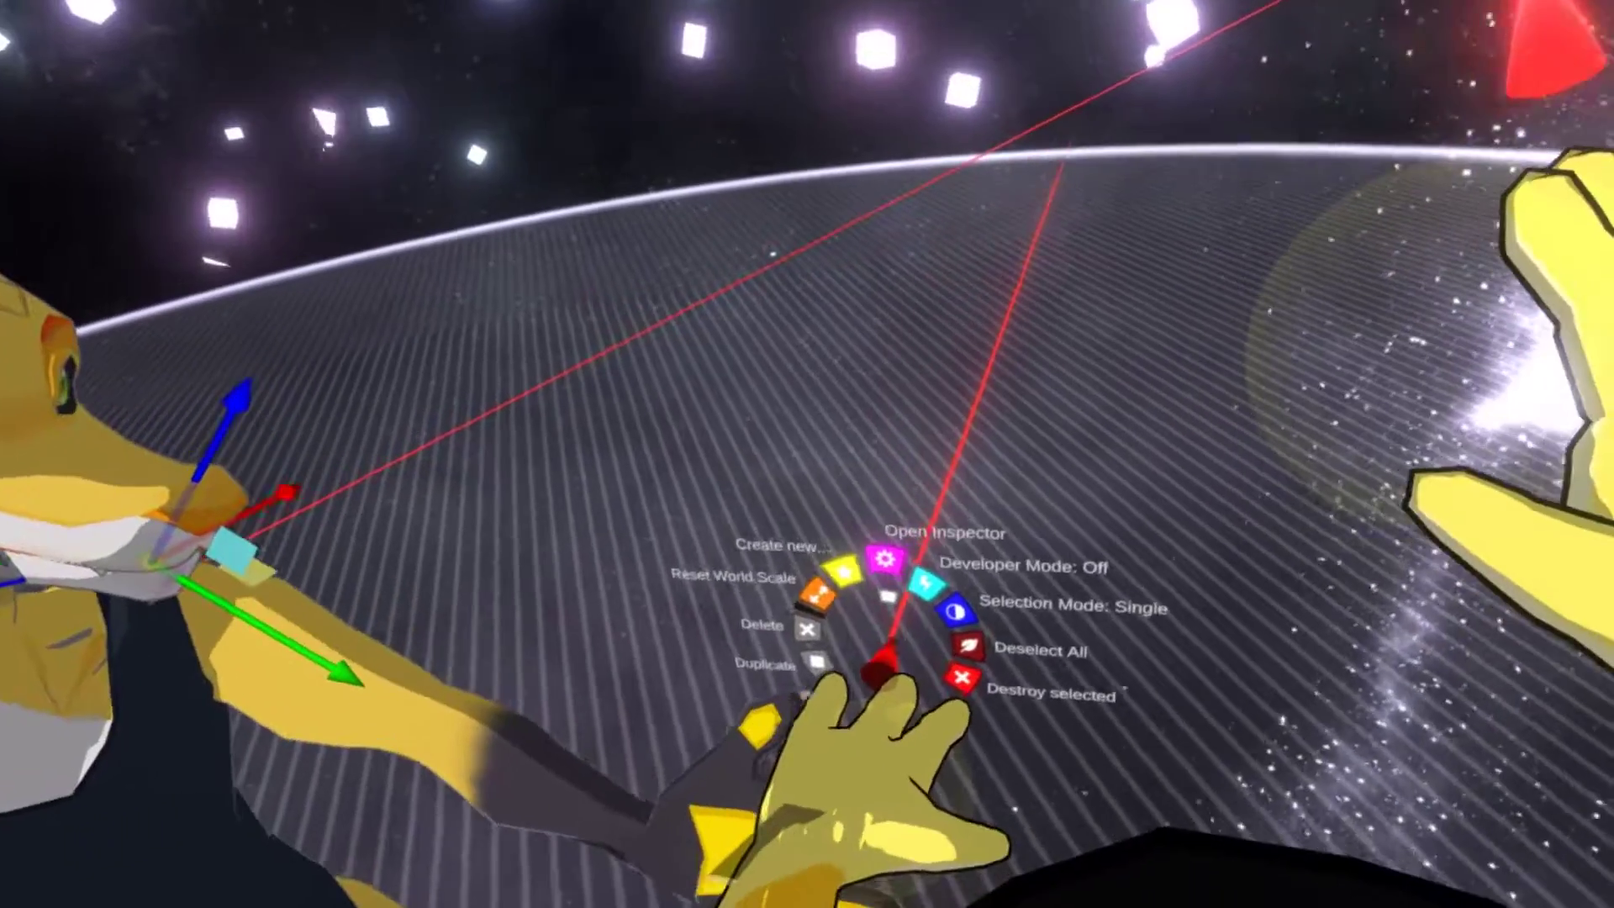
Step: Open an inspector on the avatar's face and try rotating the mouth bone with the rotation gizmo
click(1029, 542)
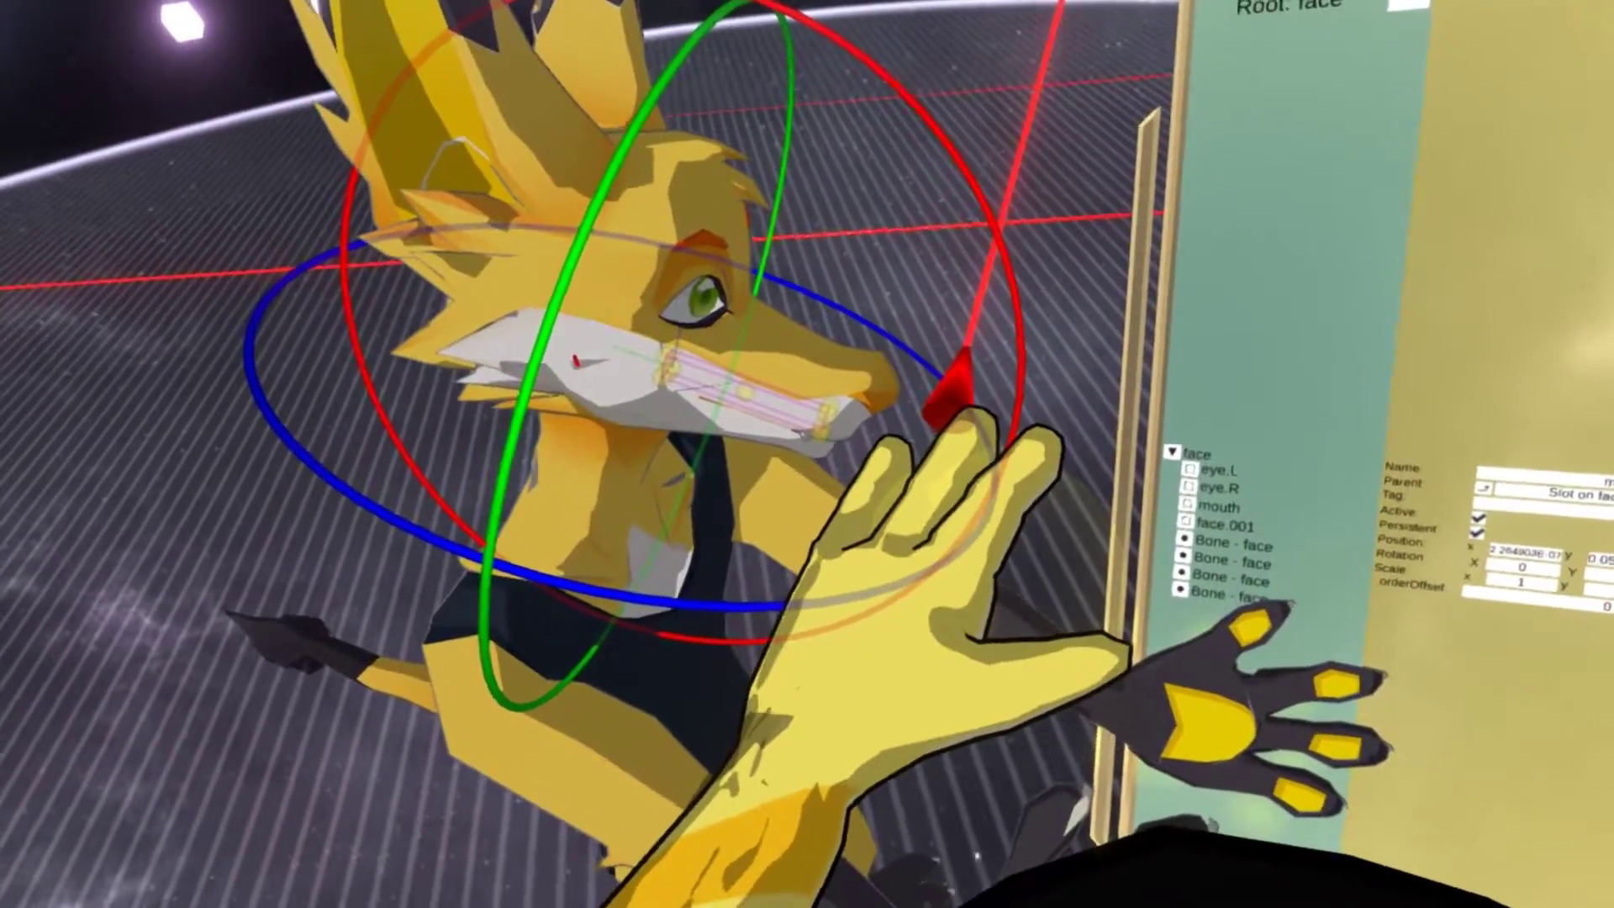
drag(1056, 335, 1117, 422)
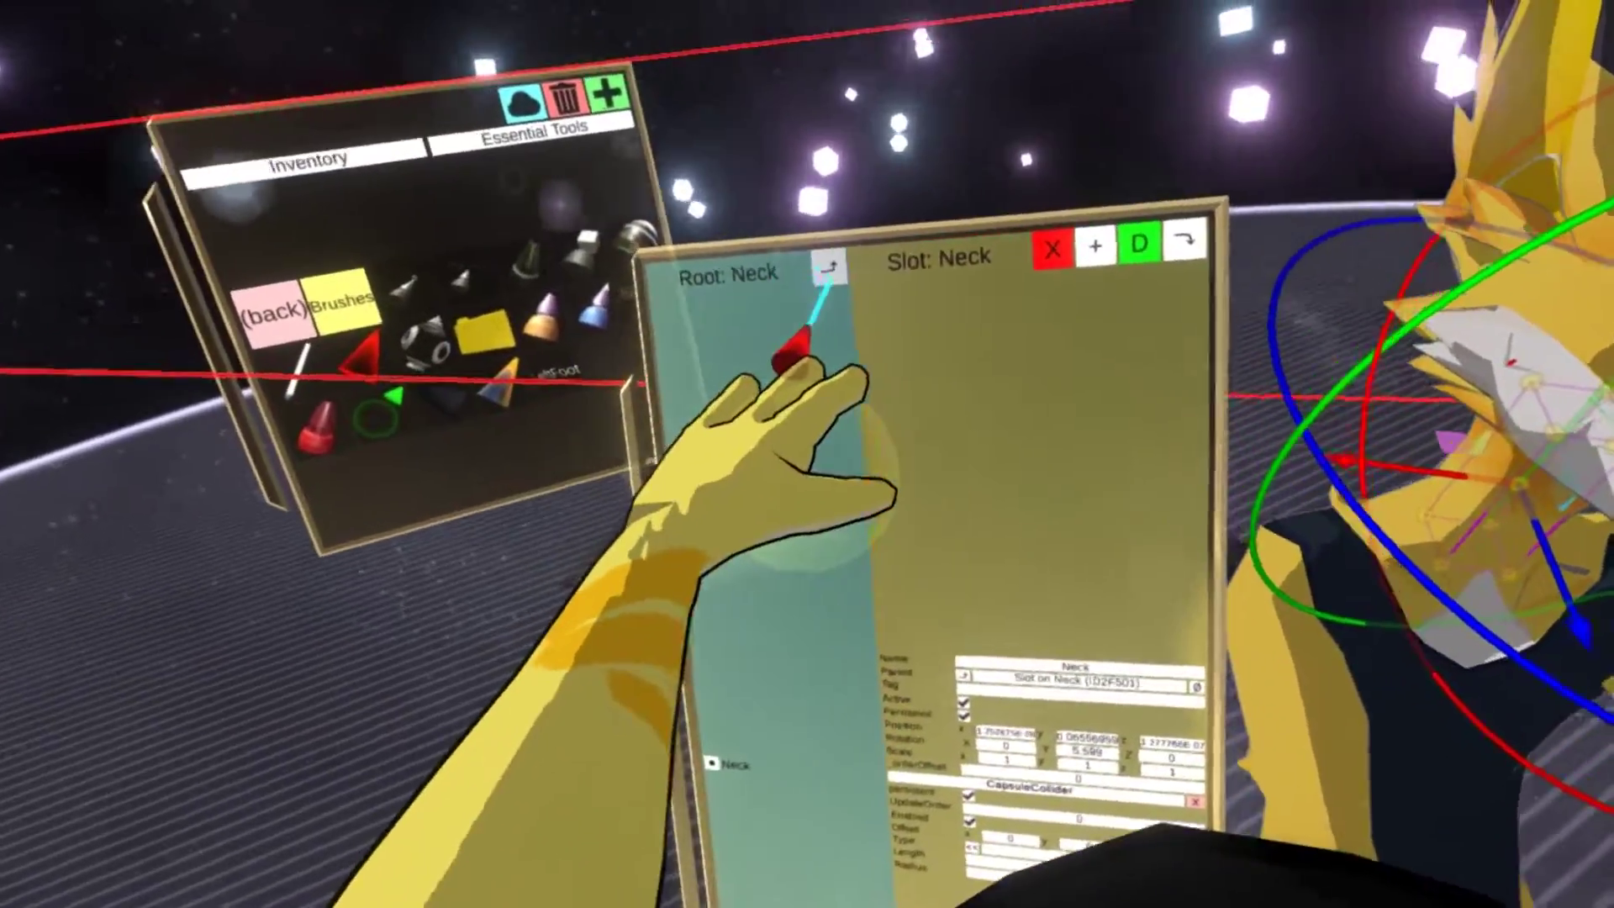
Step: Bring the inspector up to the avatar root and attach an AvatarVoiceSourceAssigner component to the Head Proxy slot
click(828, 268)
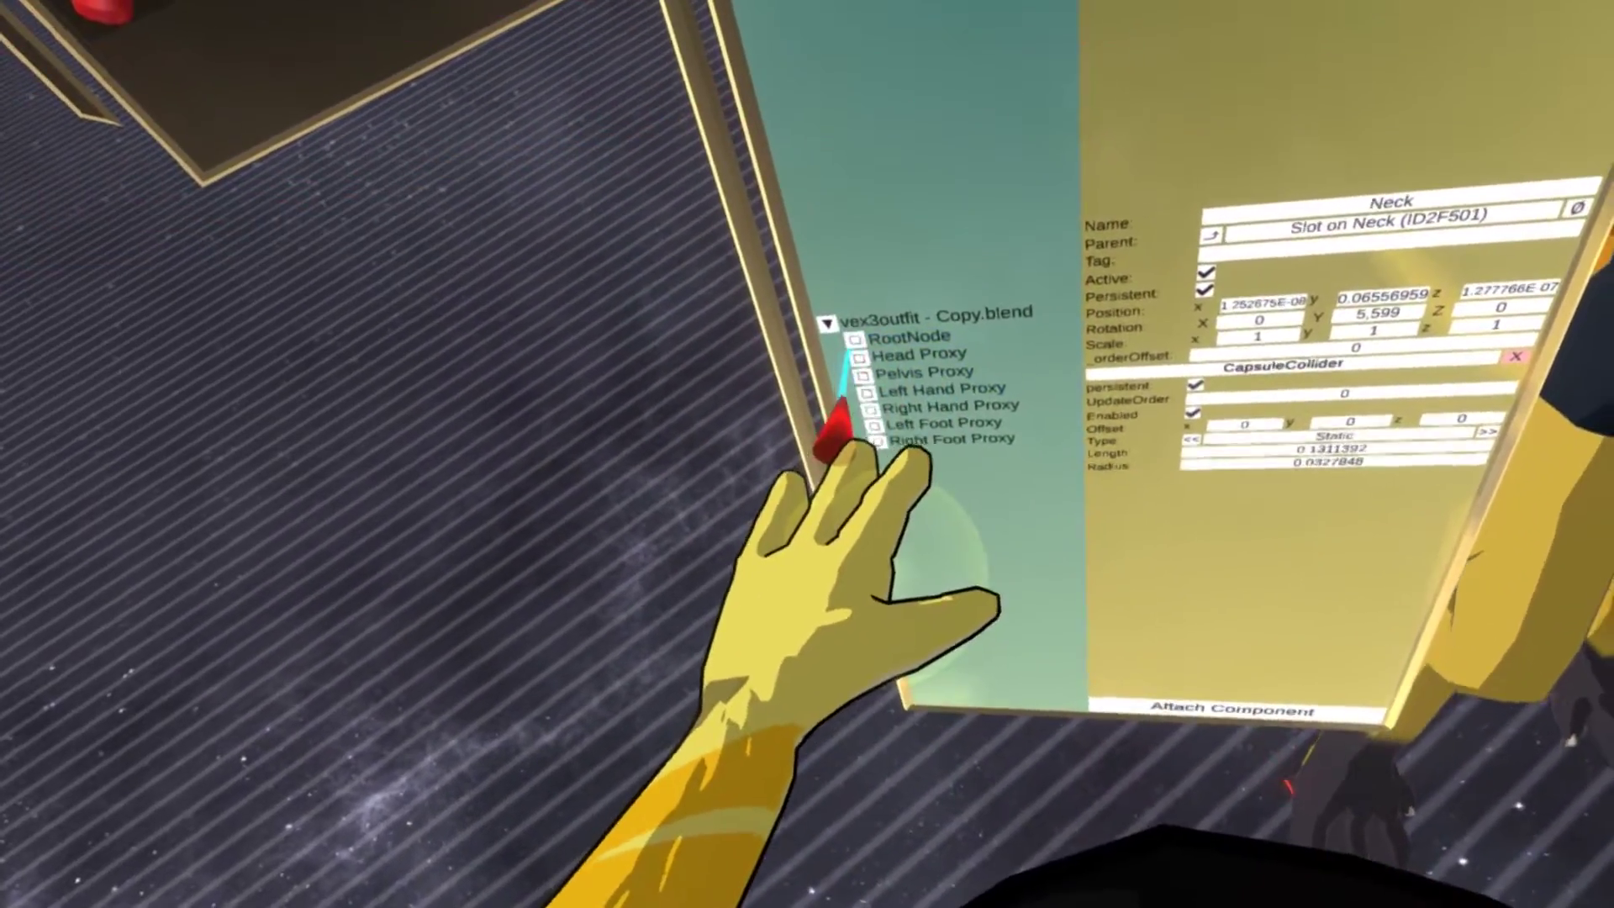
click(857, 355)
click(876, 379)
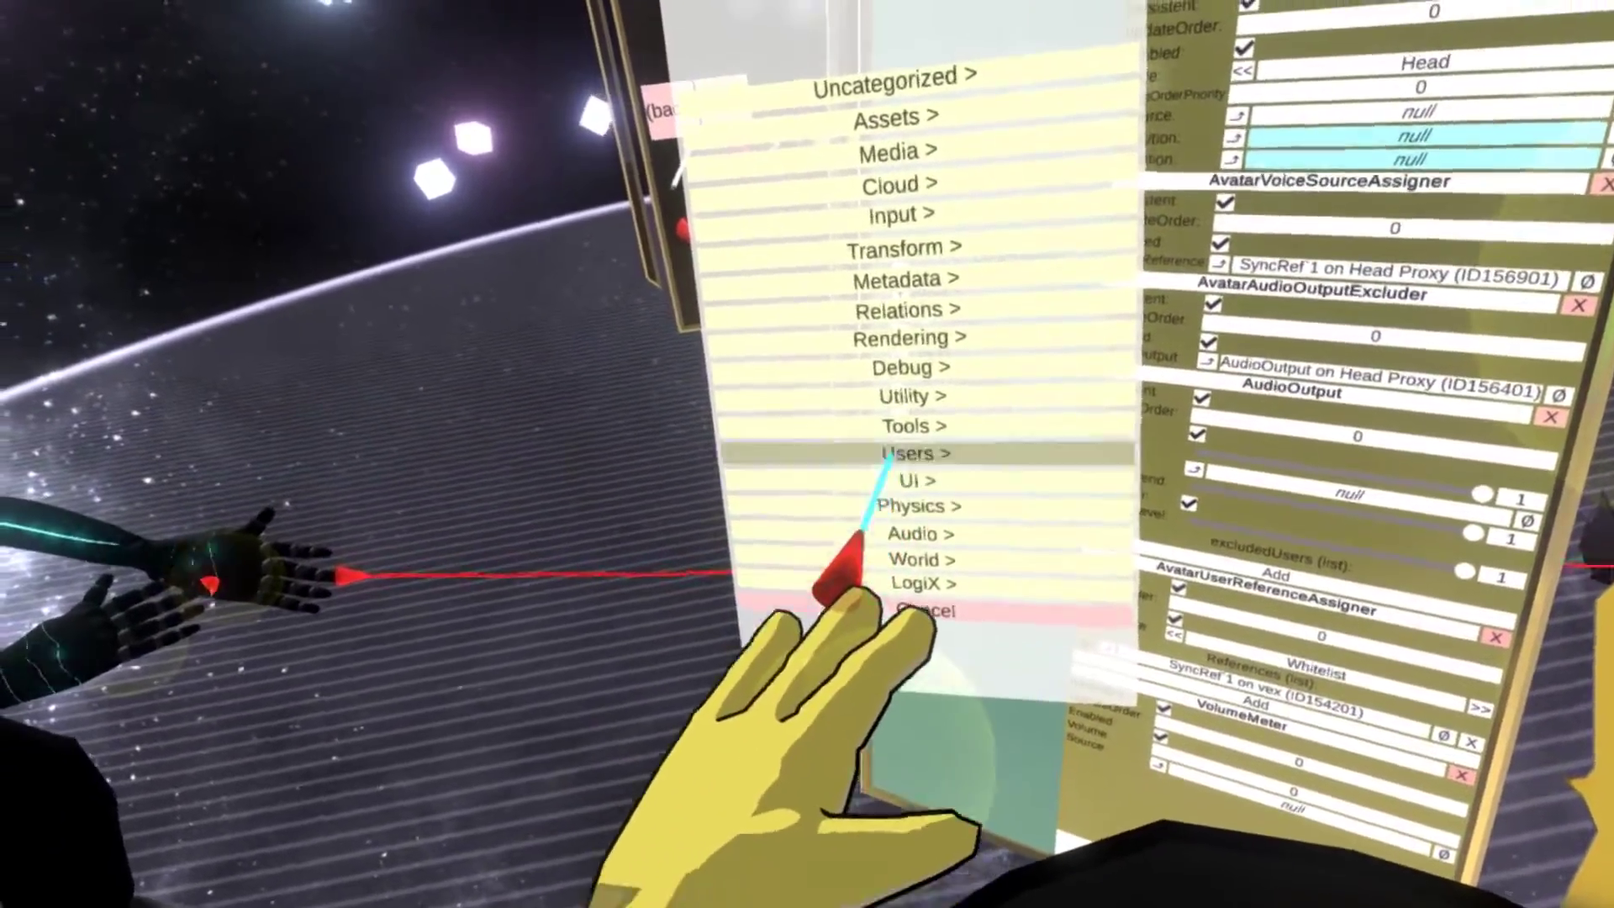
click(794, 670)
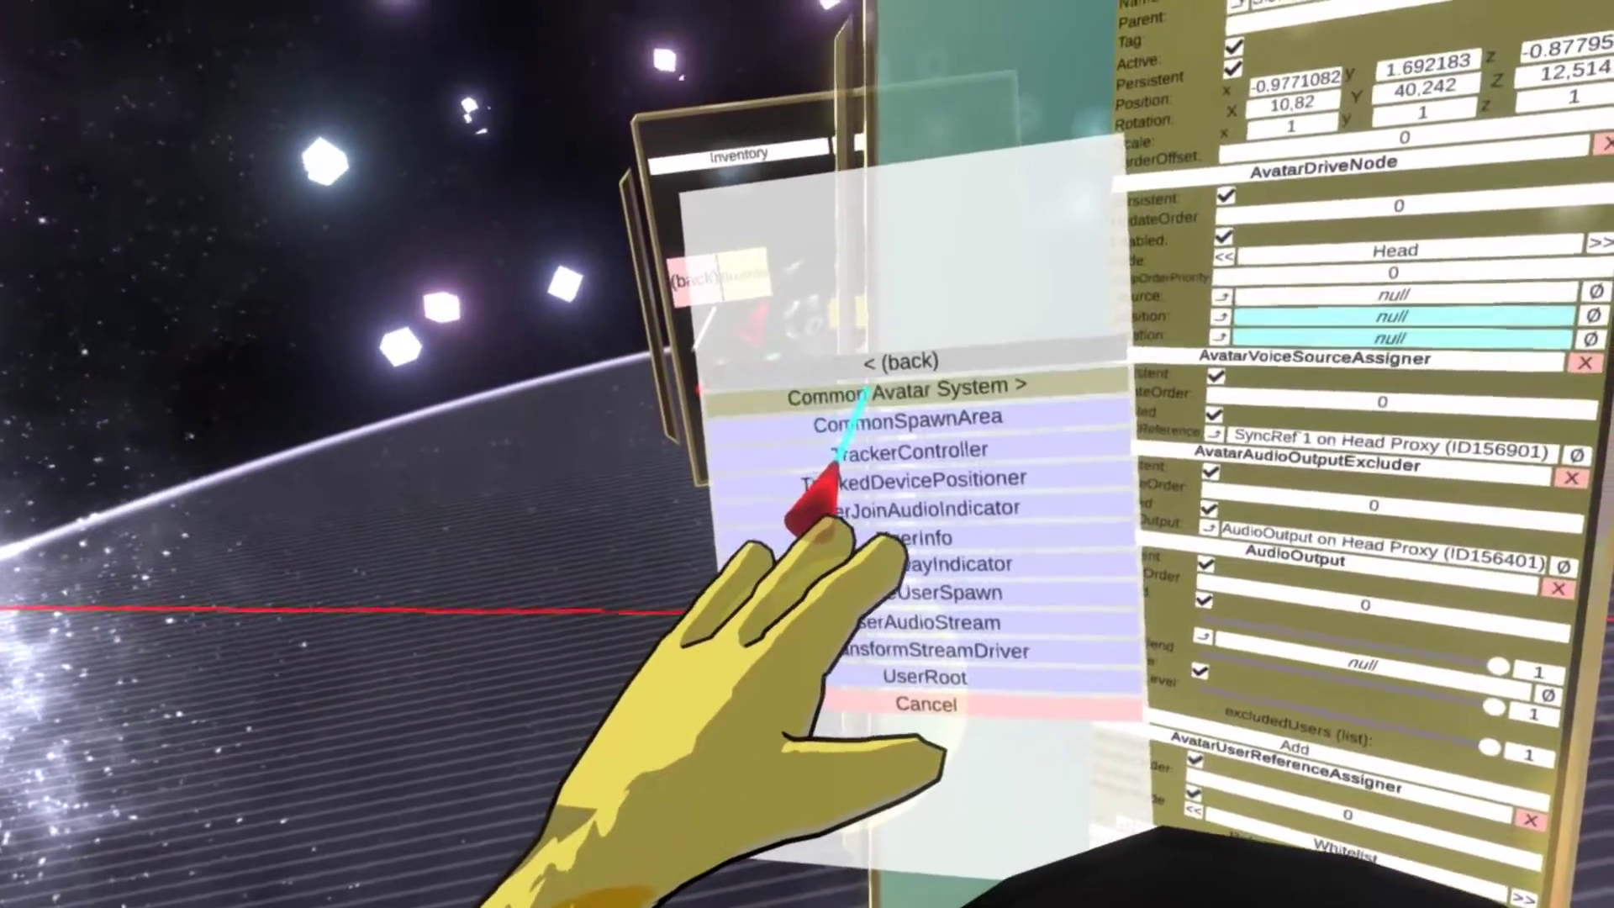
click(883, 245)
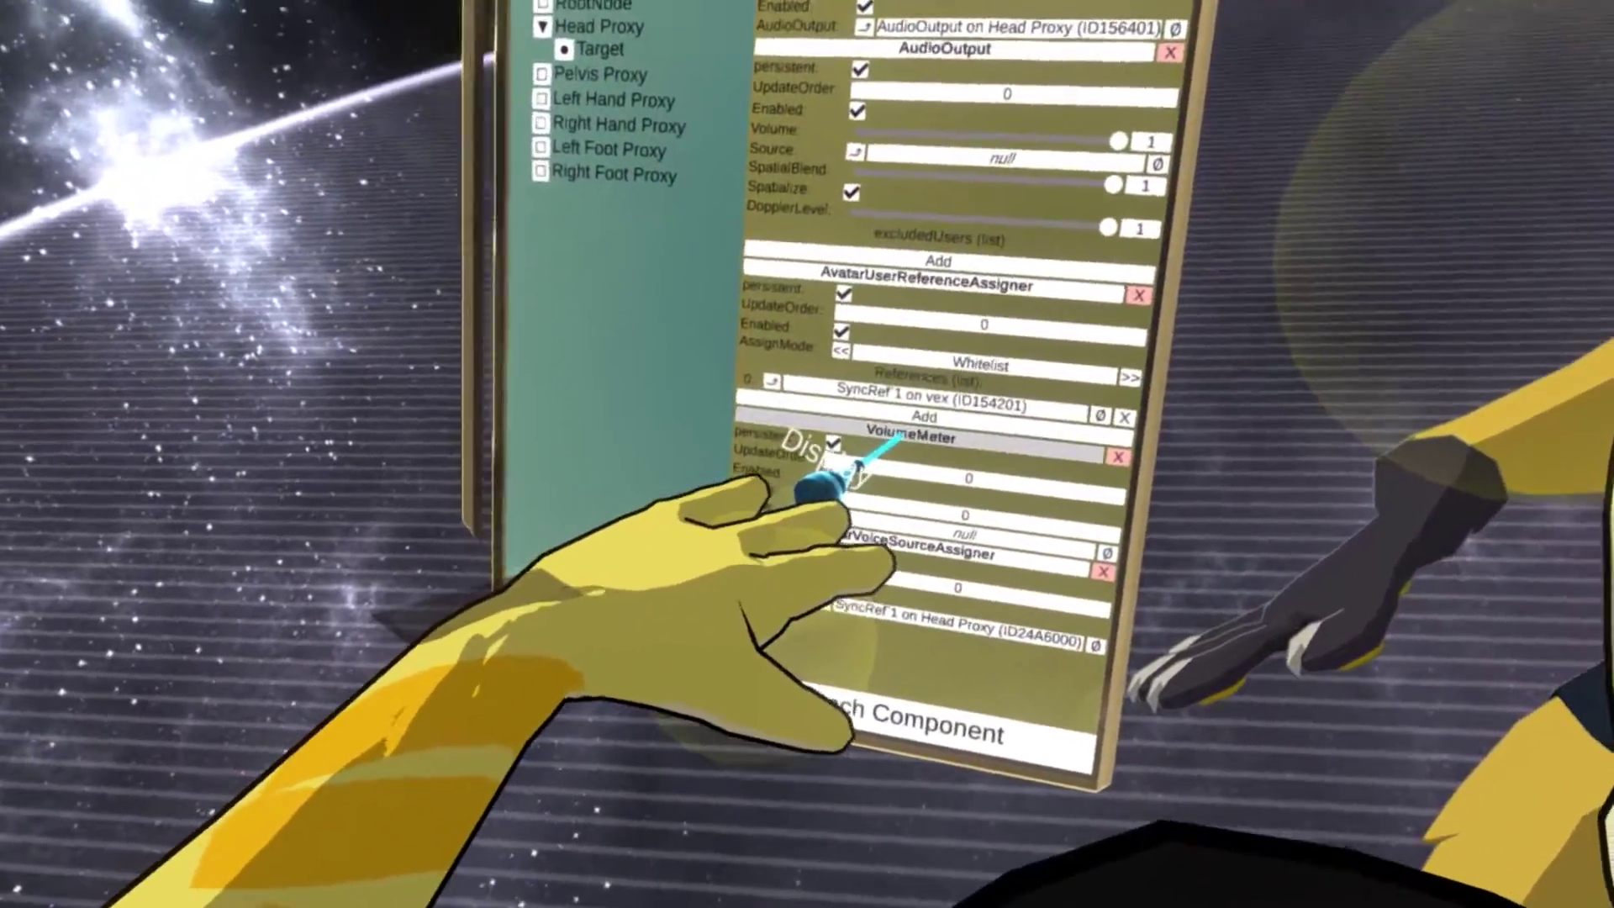
Step: Pull the Head Proxy's VolumeMeter component out as a LogiX interface and connect a display node to its Volume output
click(902, 439)
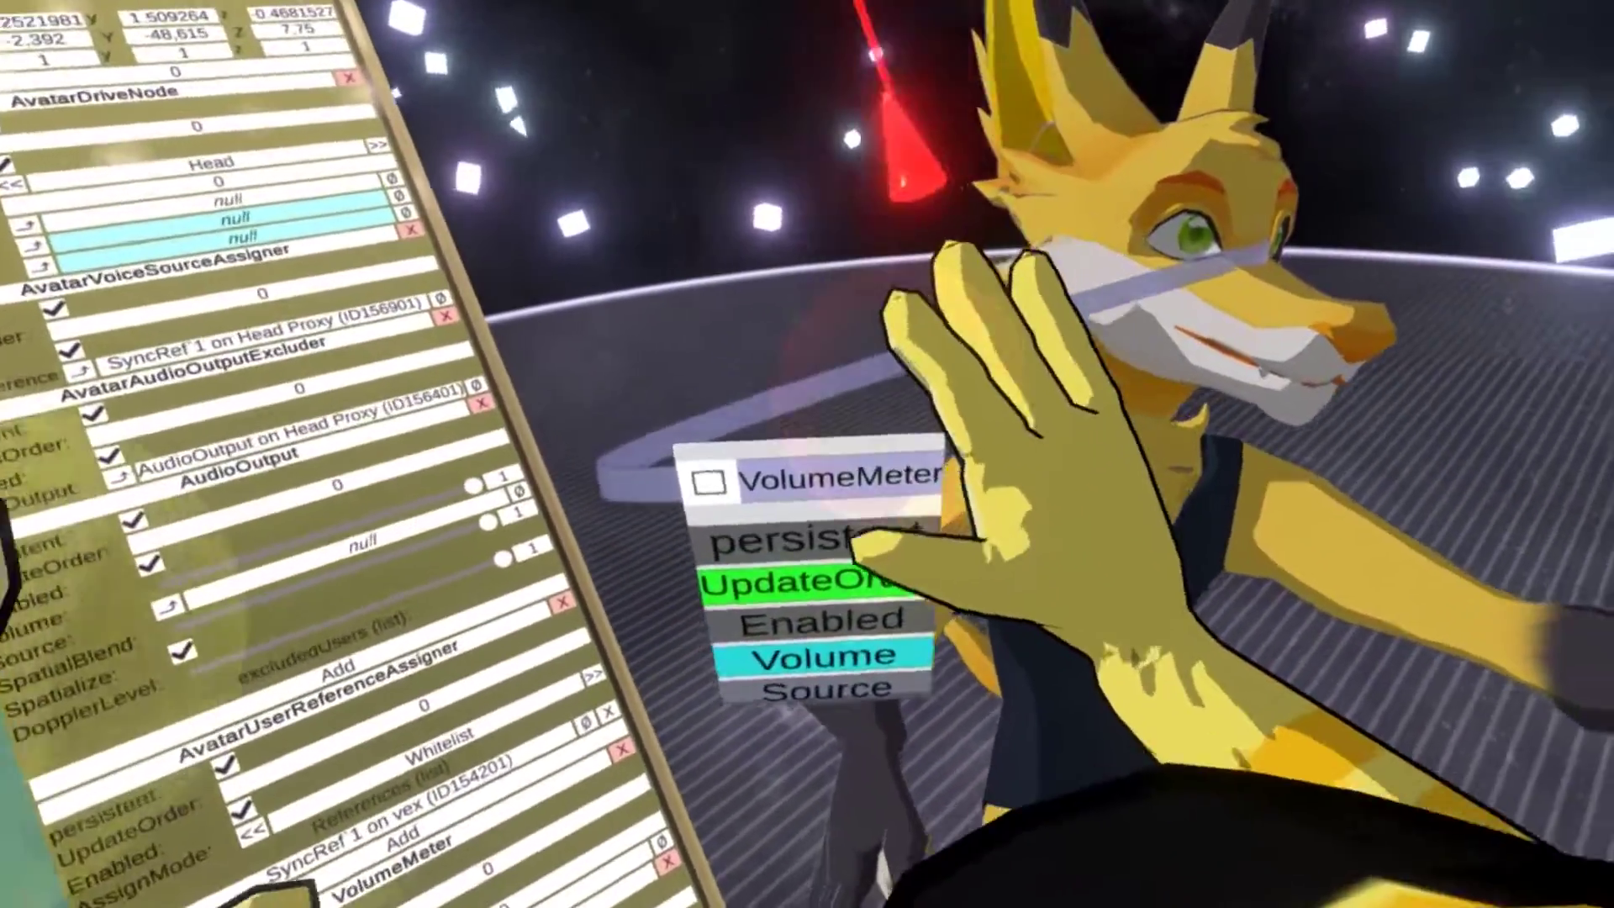
drag(865, 540, 1118, 496)
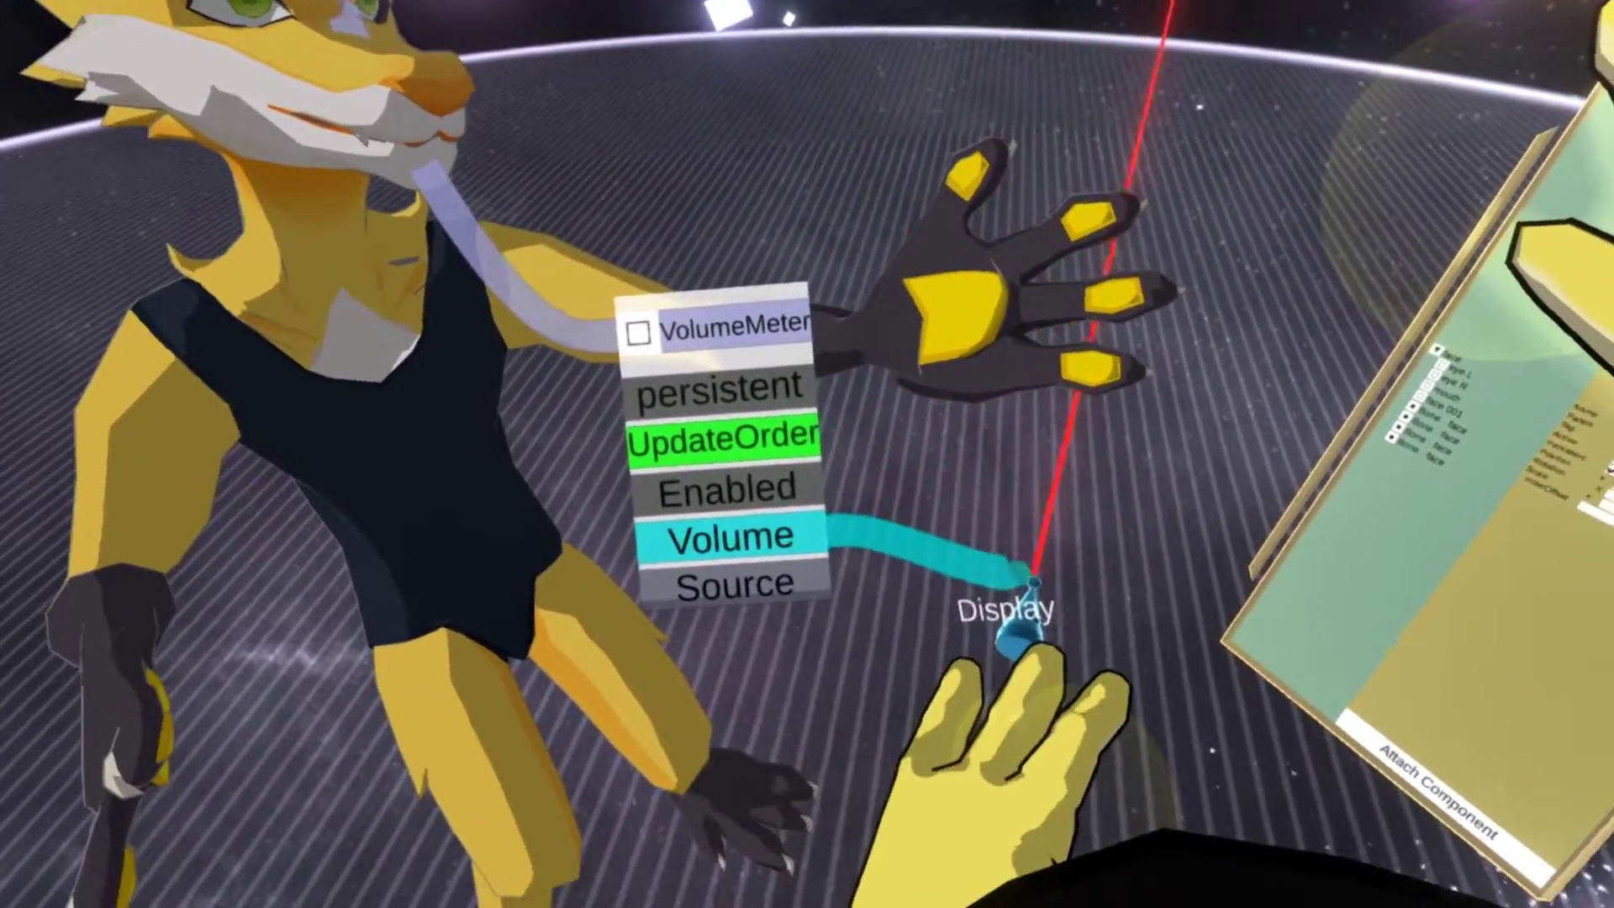
drag(1032, 586, 1042, 580)
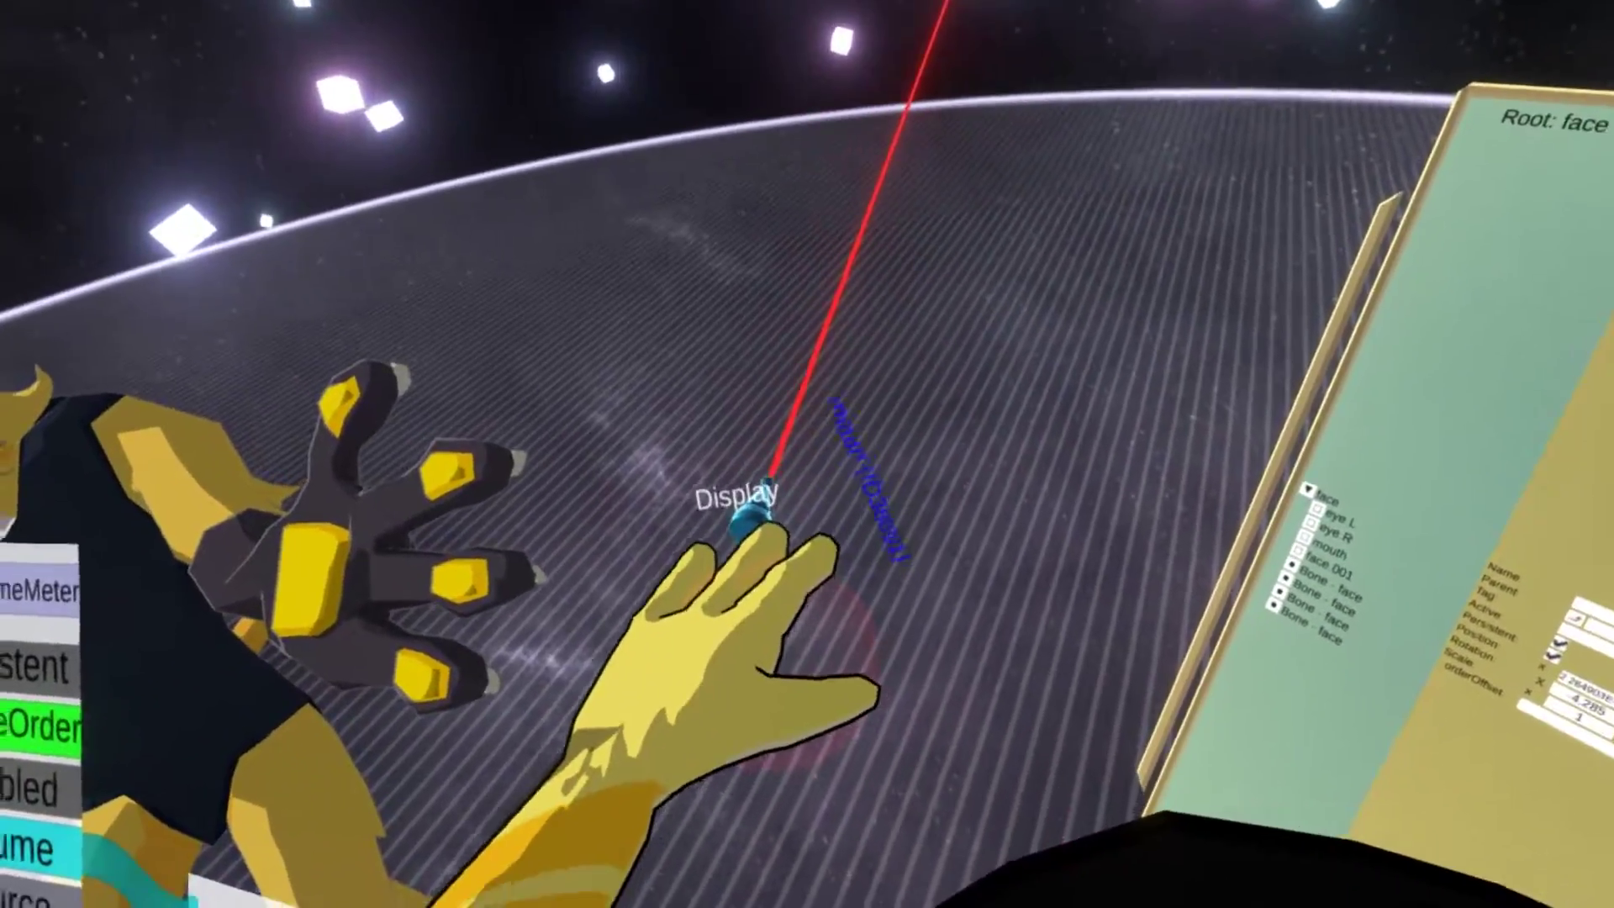
Step: Create a LogiX slot interface for the mouth, and rotate the mouth bone open and closed to read its X rotation
click(848, 429)
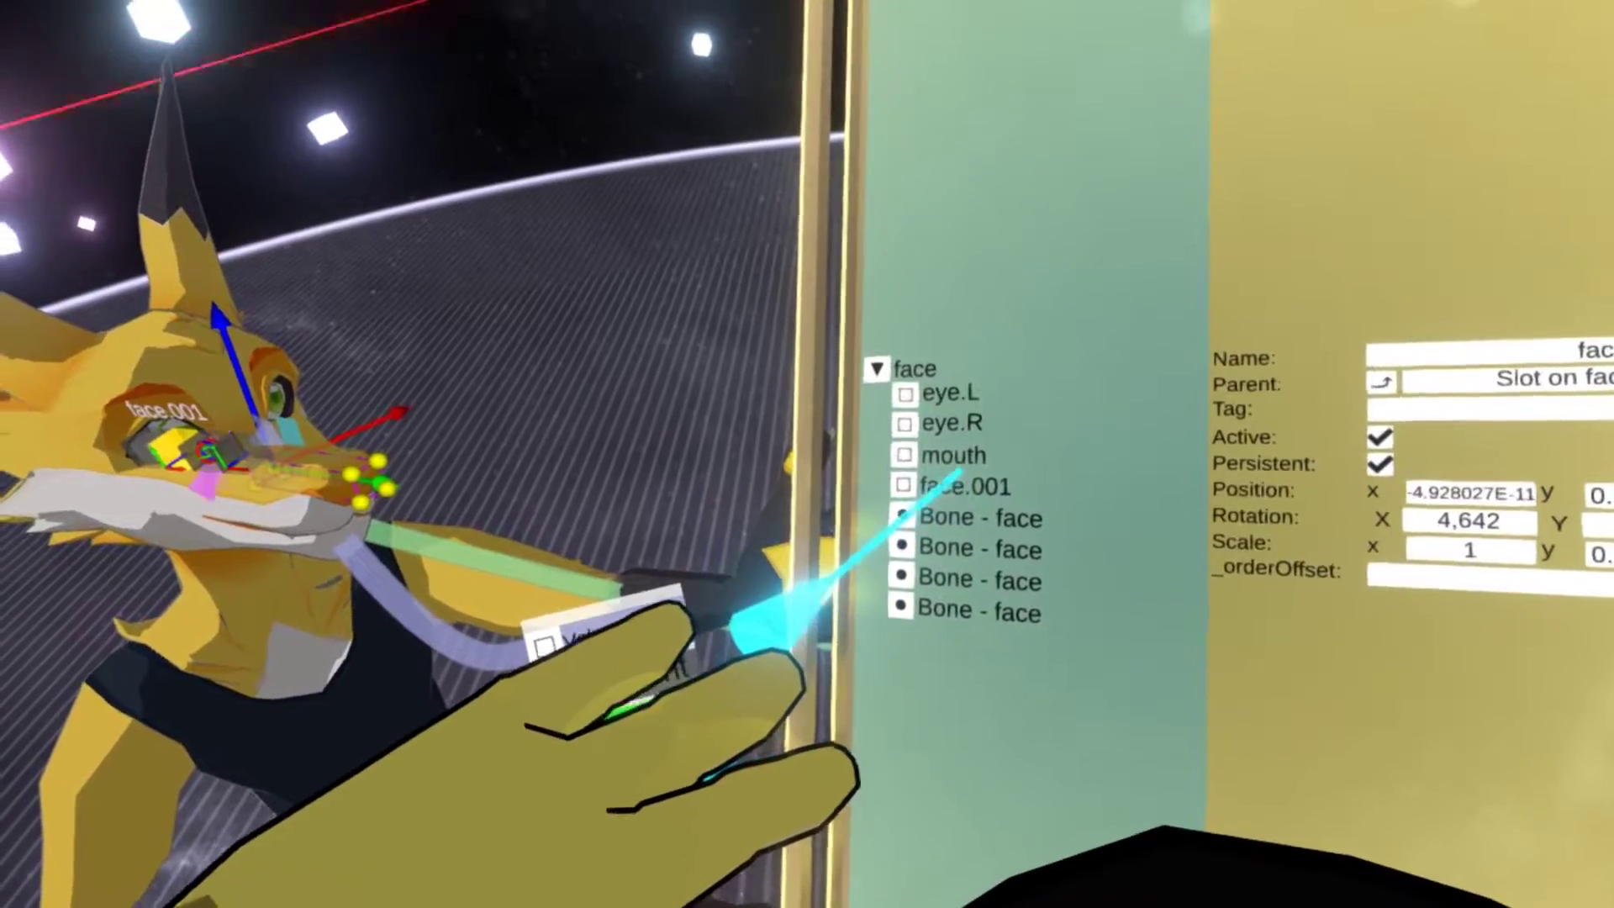
click(953, 456)
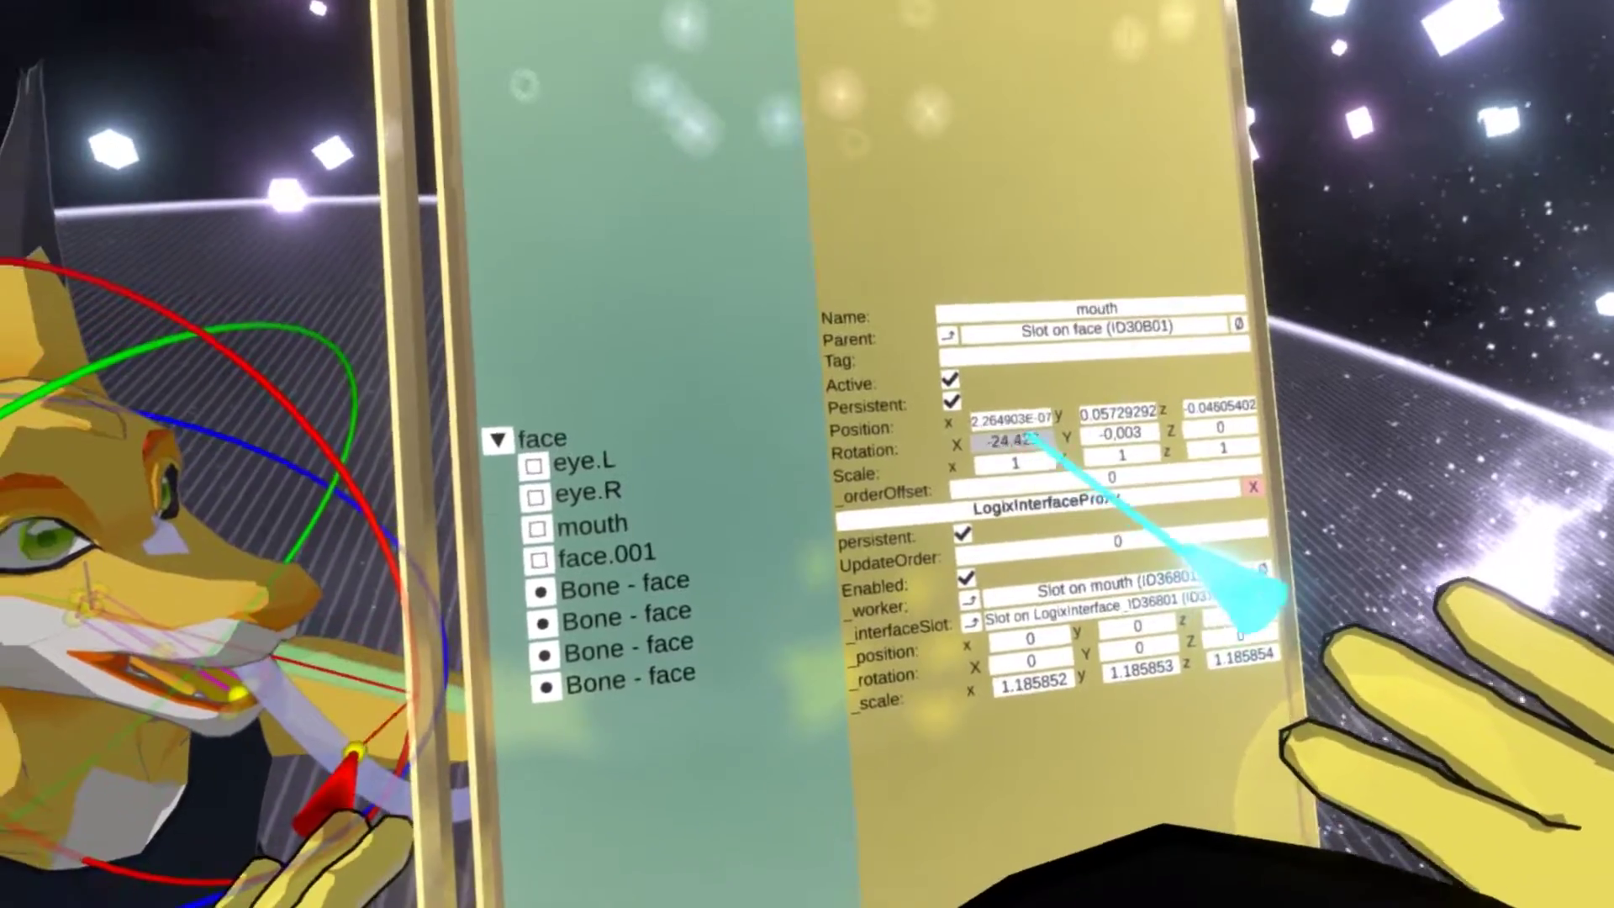
drag(356, 749, 477, 645)
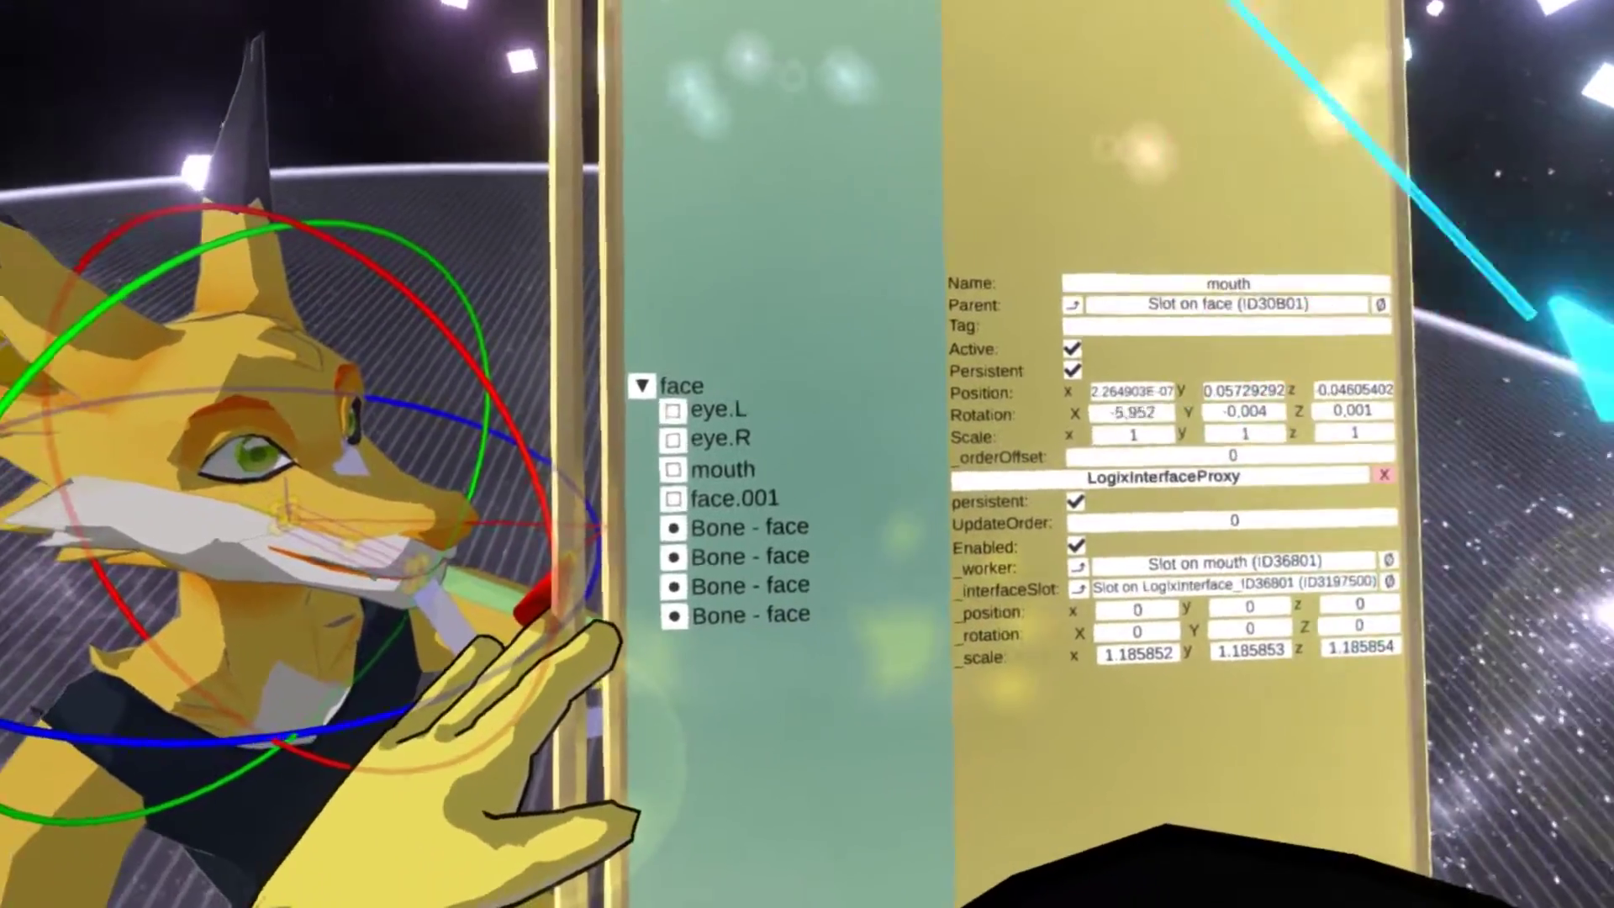
drag(542, 599, 595, 586)
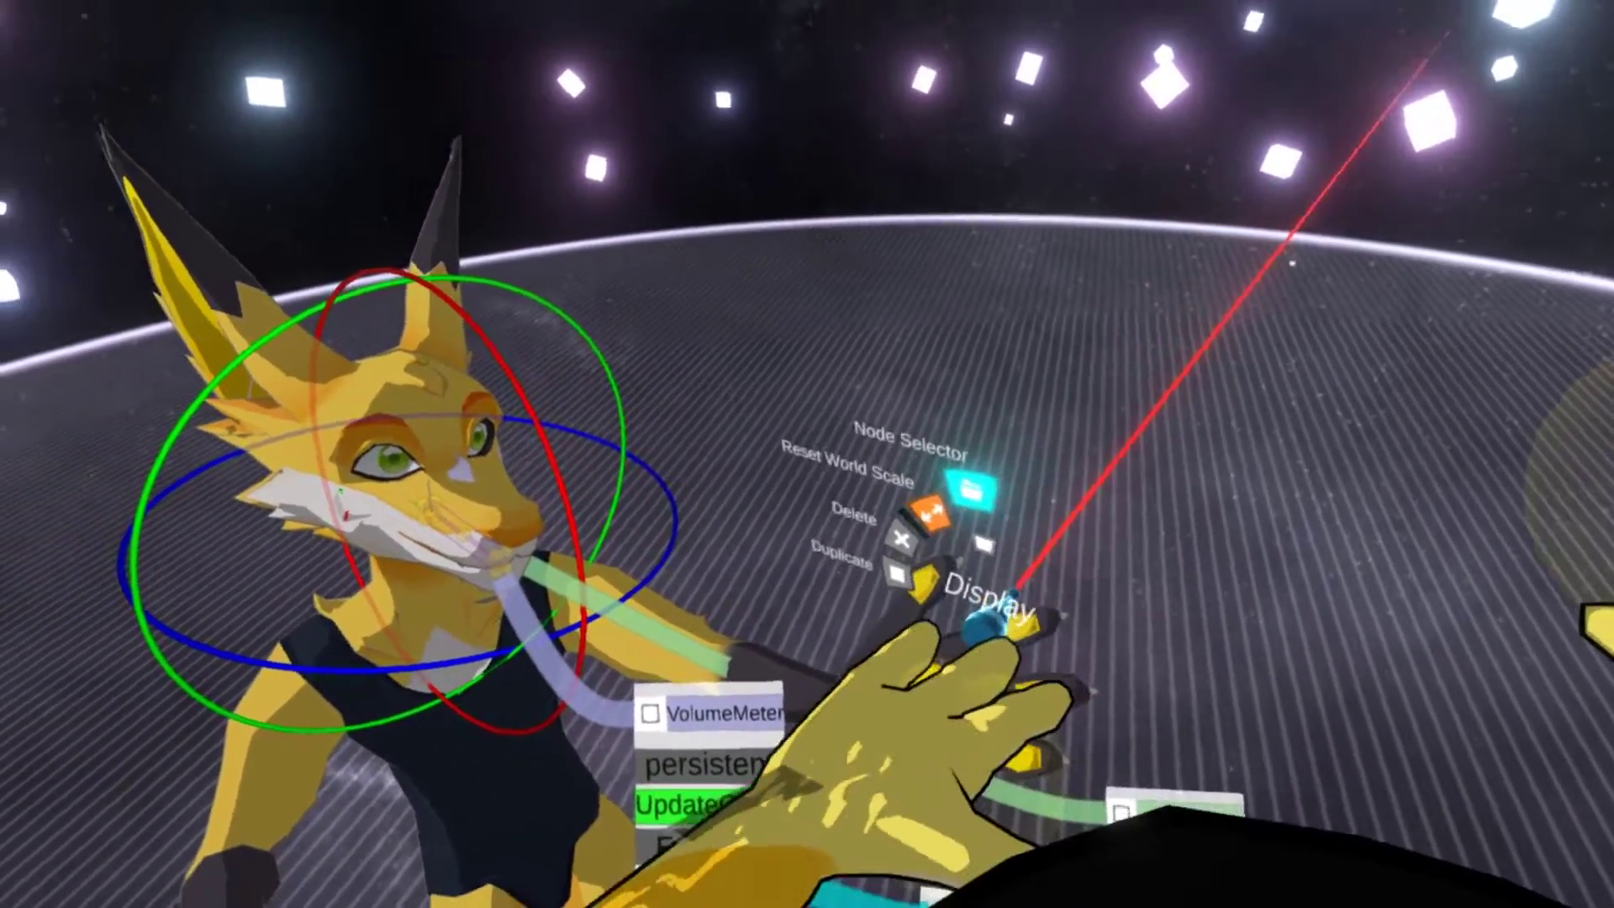
Step: Add a float input node and set its value to -4
click(961, 510)
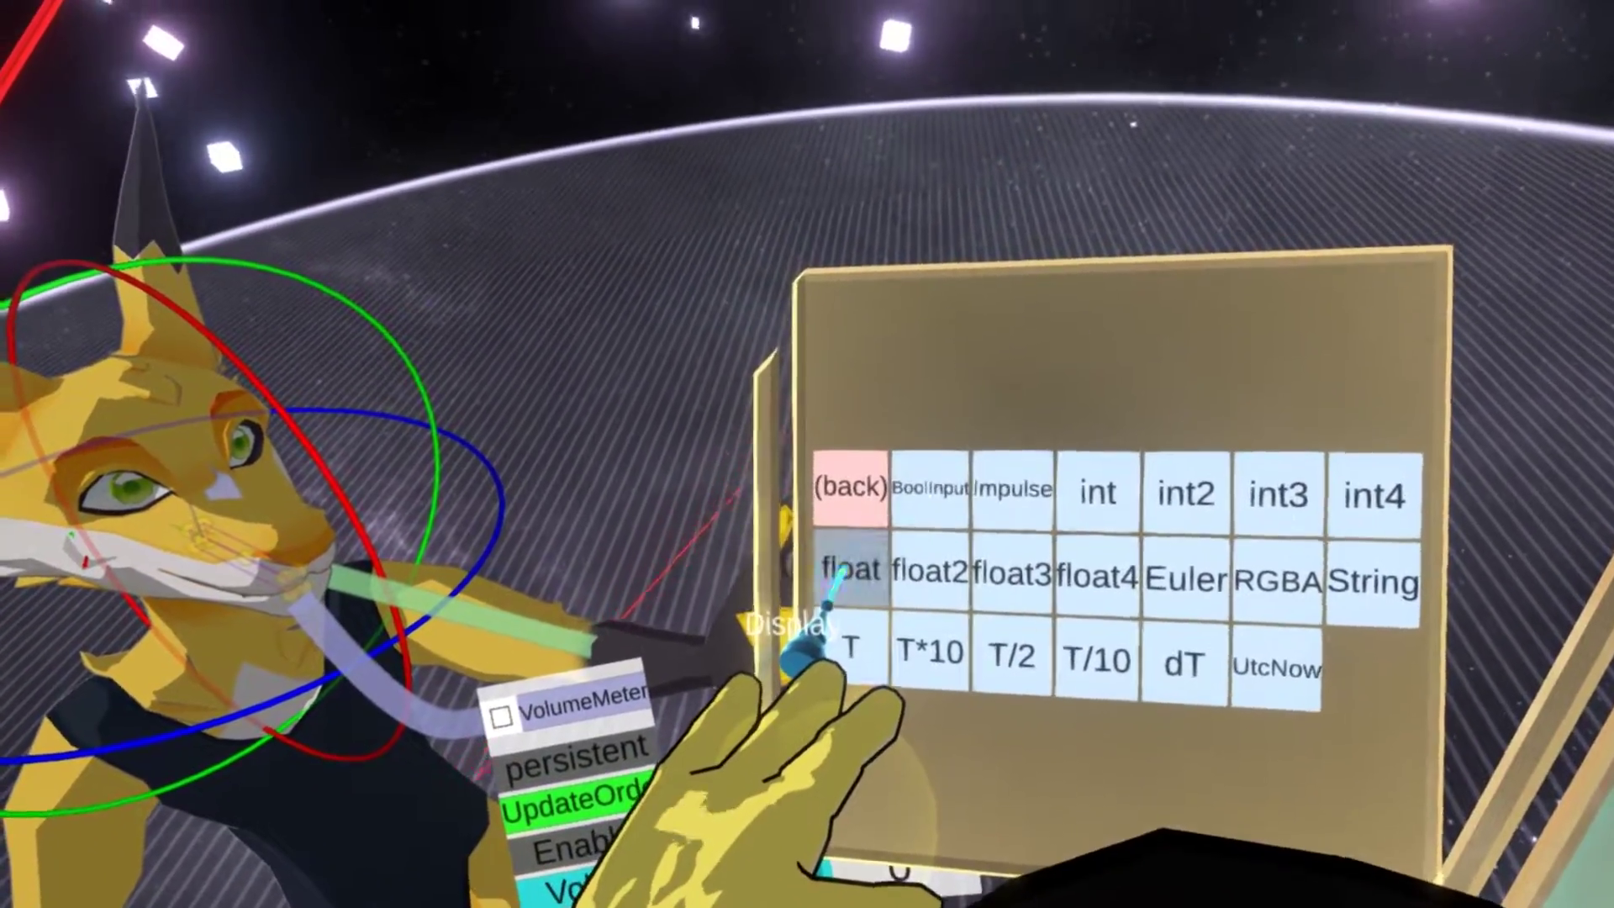
click(849, 570)
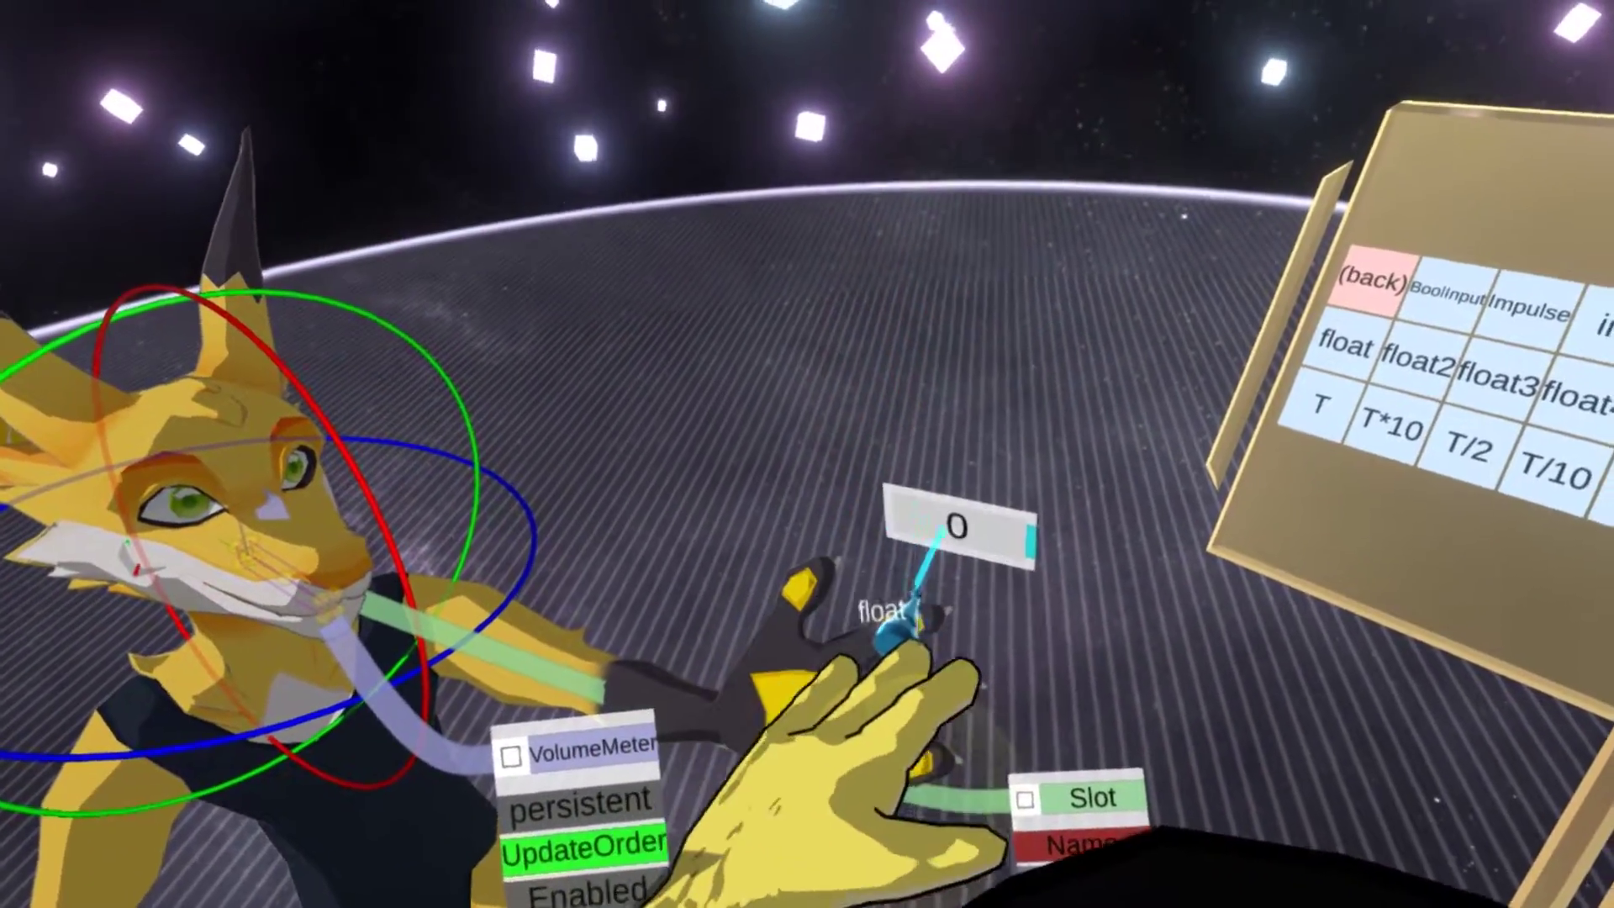
click(947, 530)
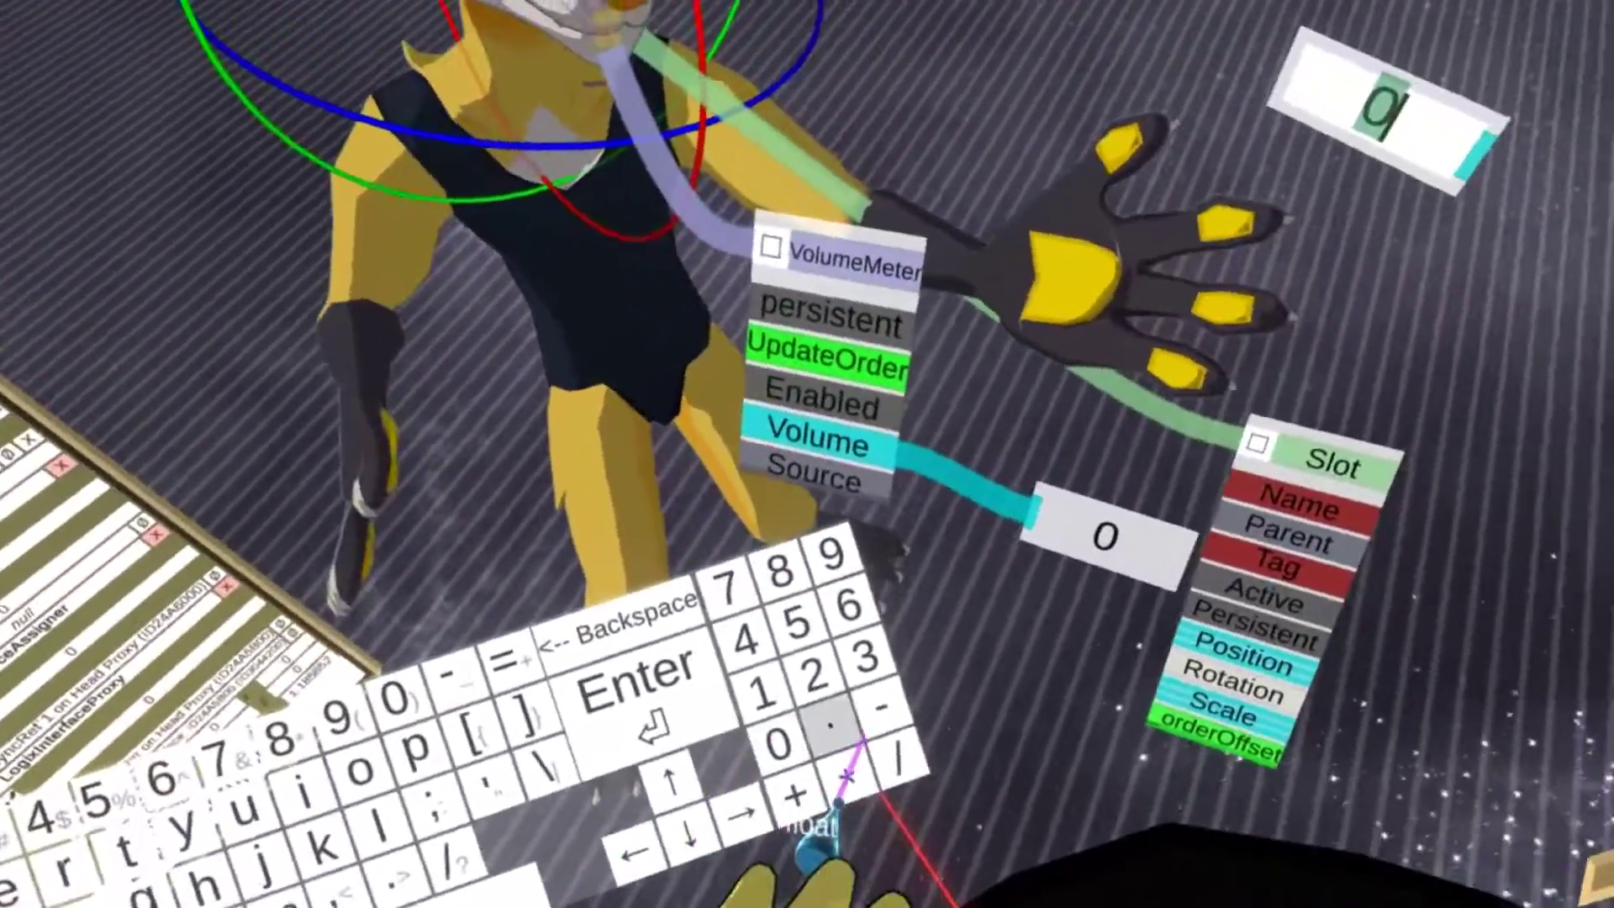
text(-4)
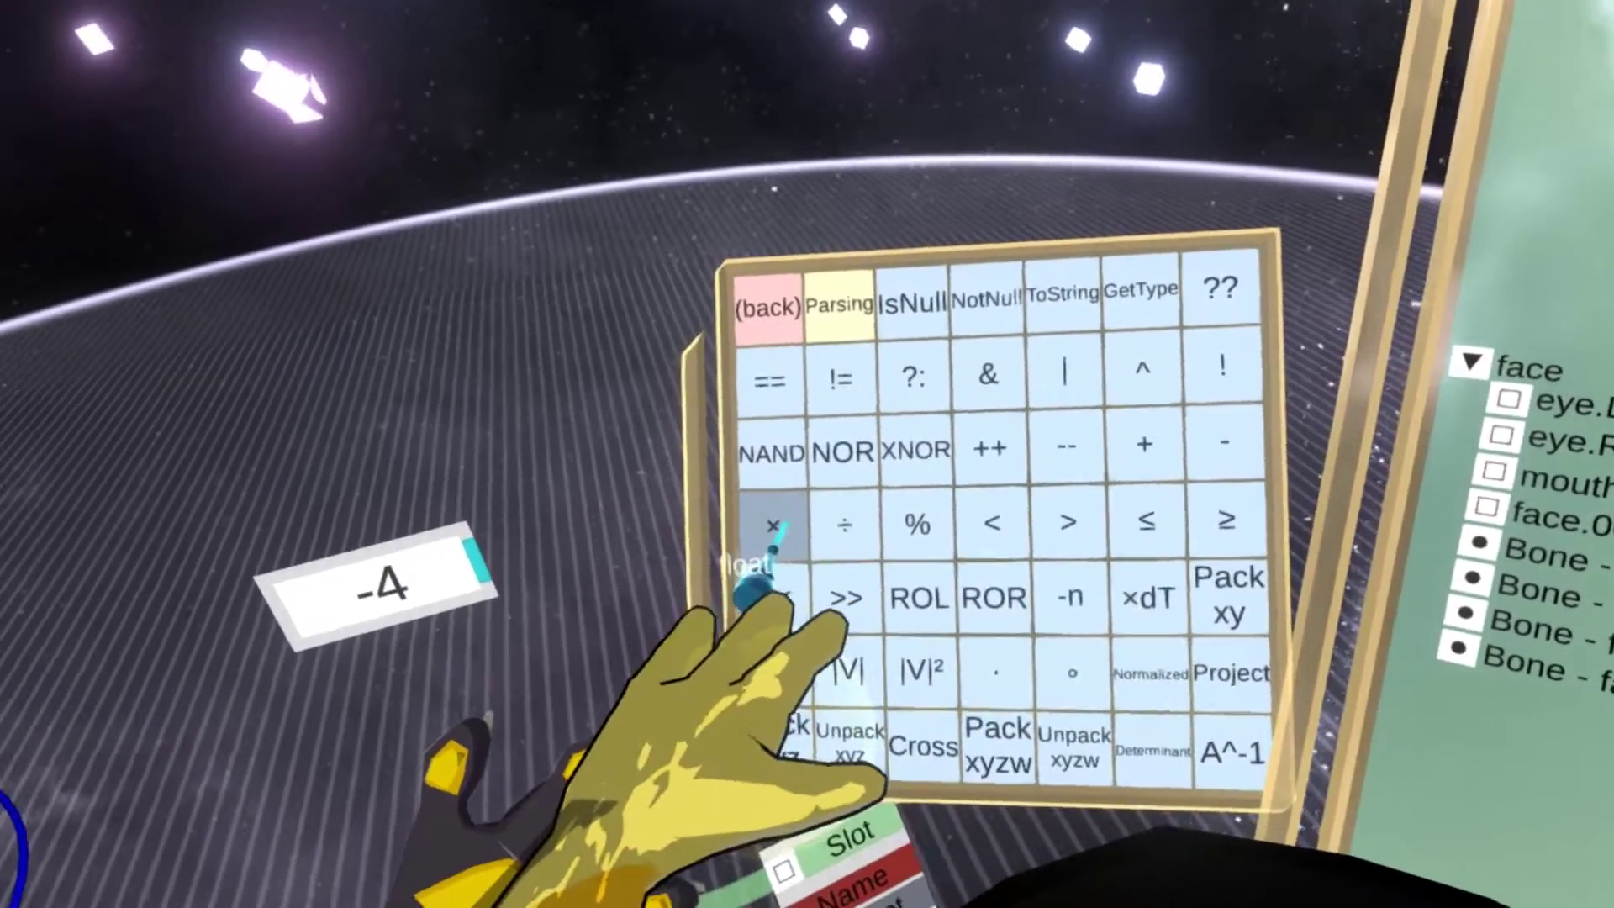
Step: Multiply the Volume output by a float input of -26 and add the -4 input to the product
click(788, 525)
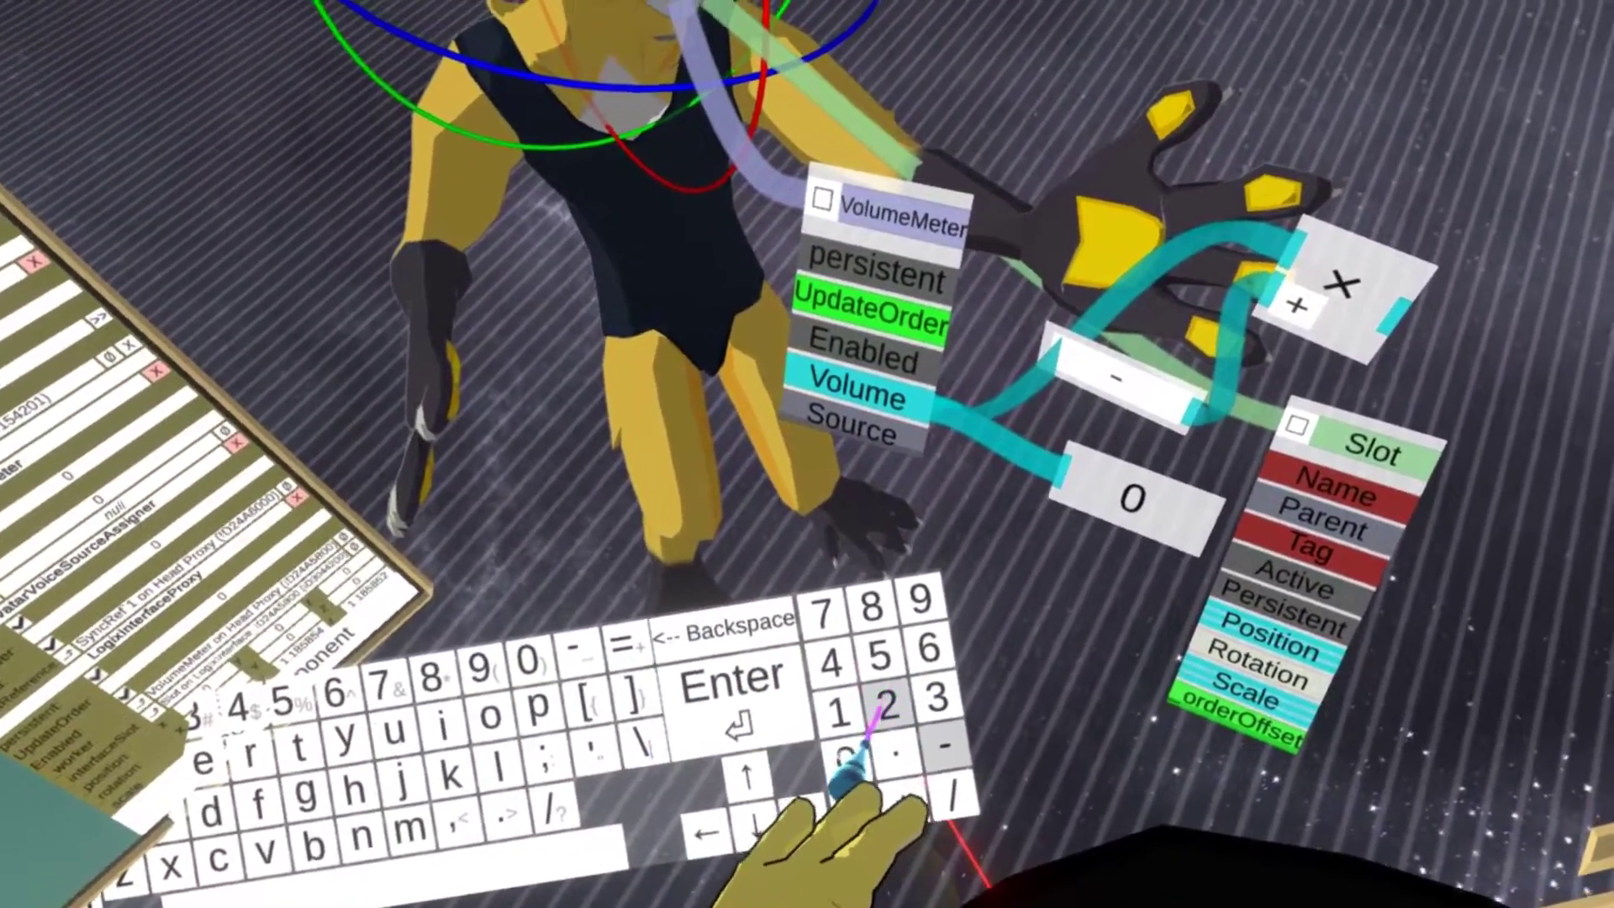
text(26)
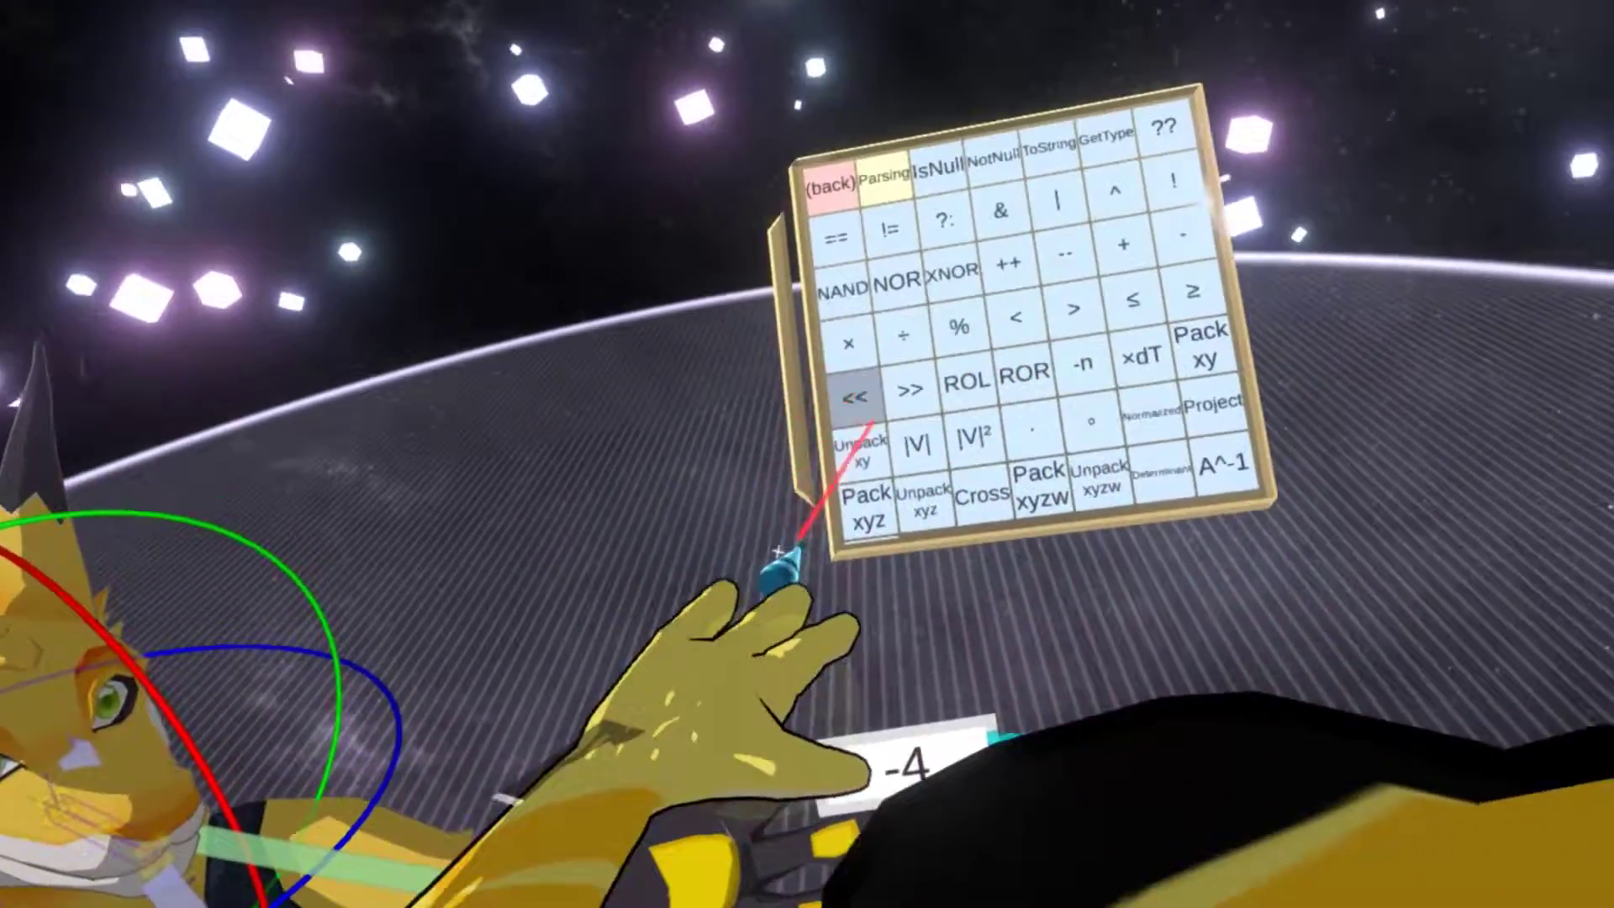
Step: Place a Pack xyz node, feed the sum into its X input, and attach a display to its output
drag(770, 340, 794, 282)
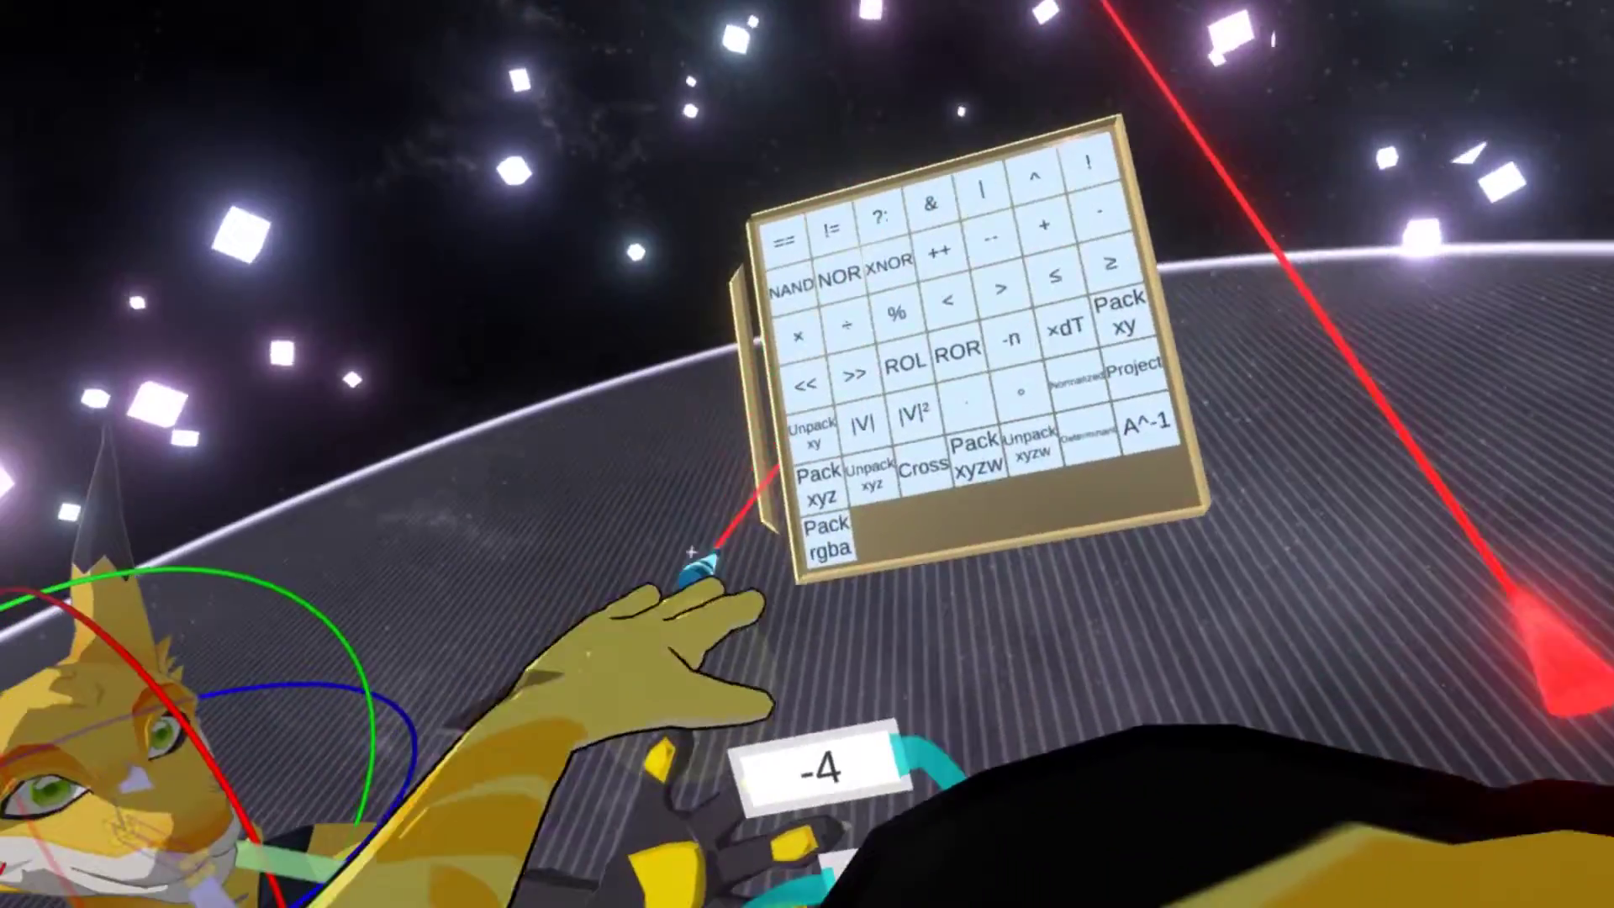
click(335, 626)
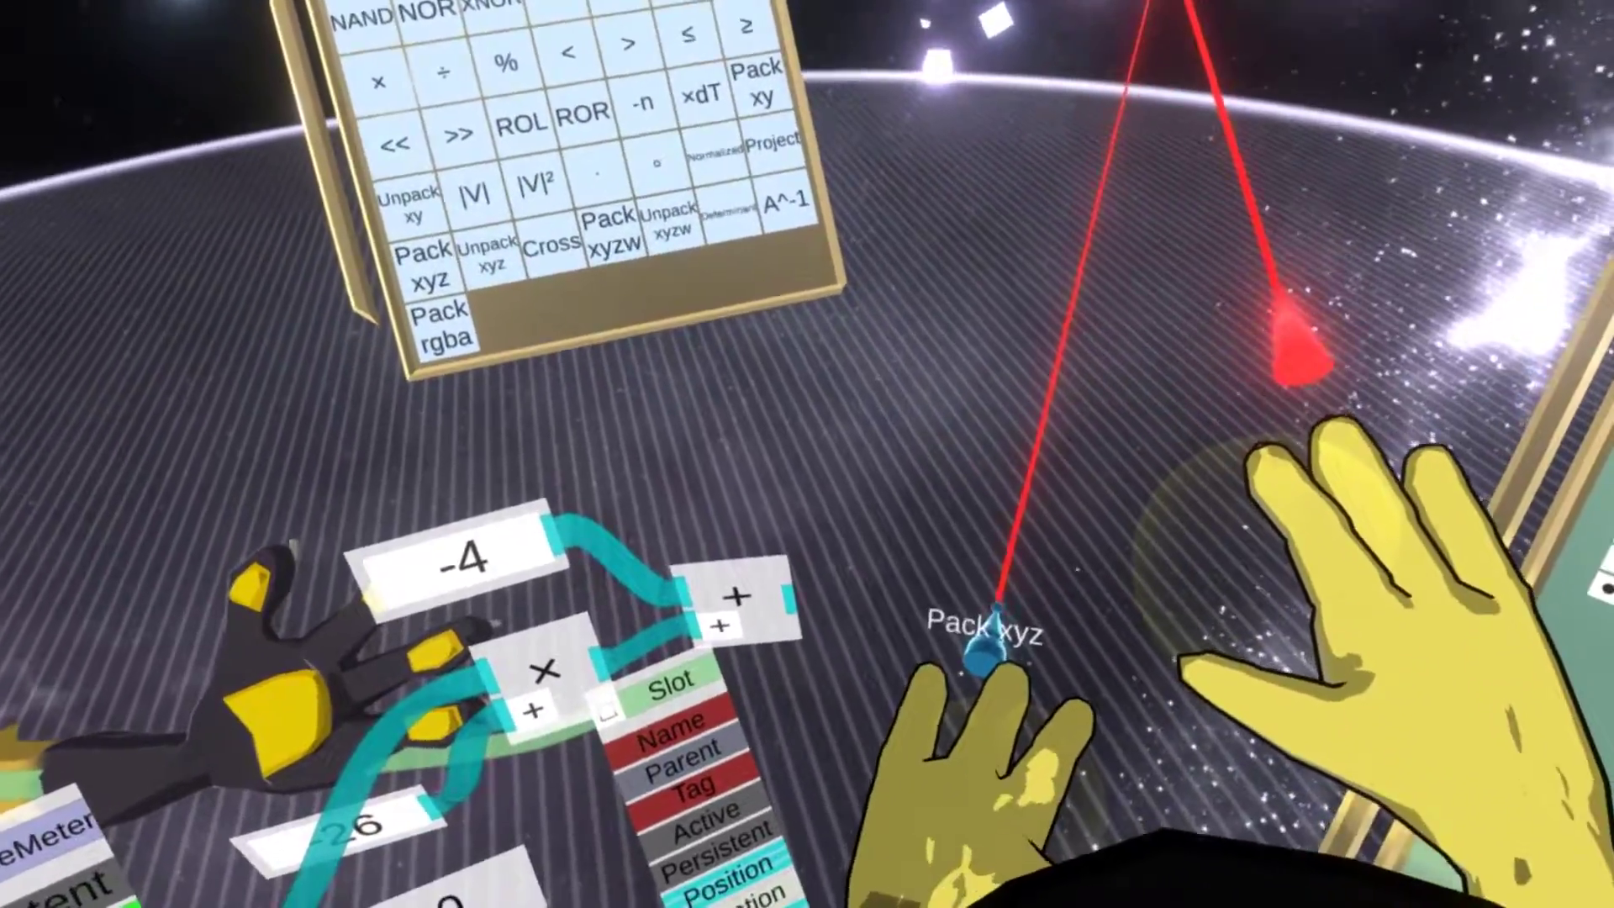
click(933, 648)
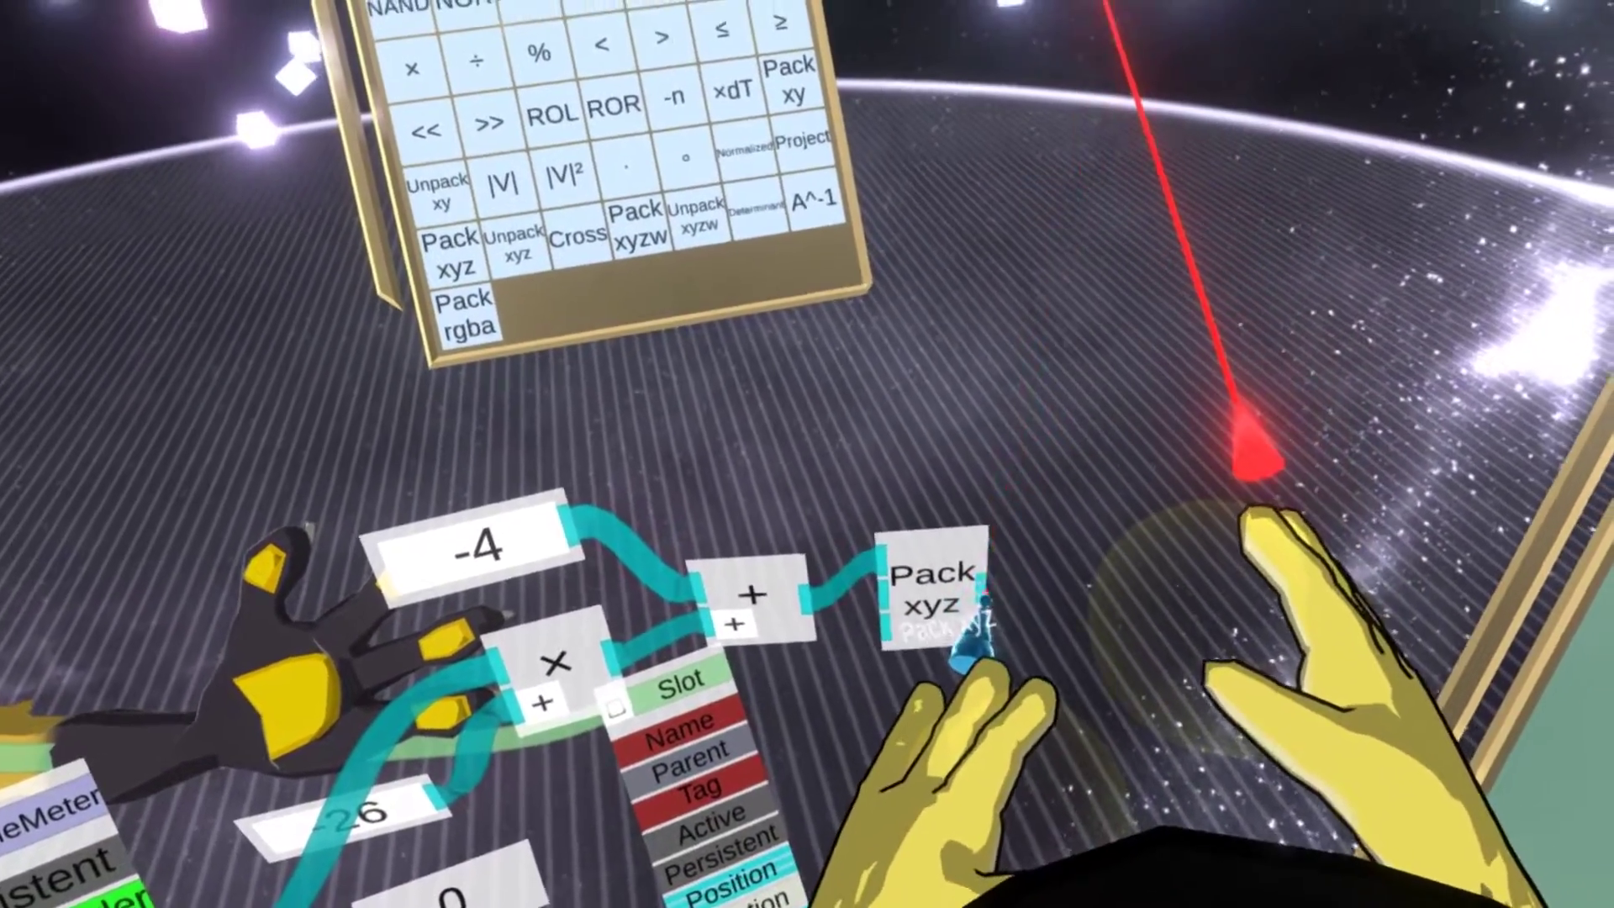
drag(982, 593, 1111, 656)
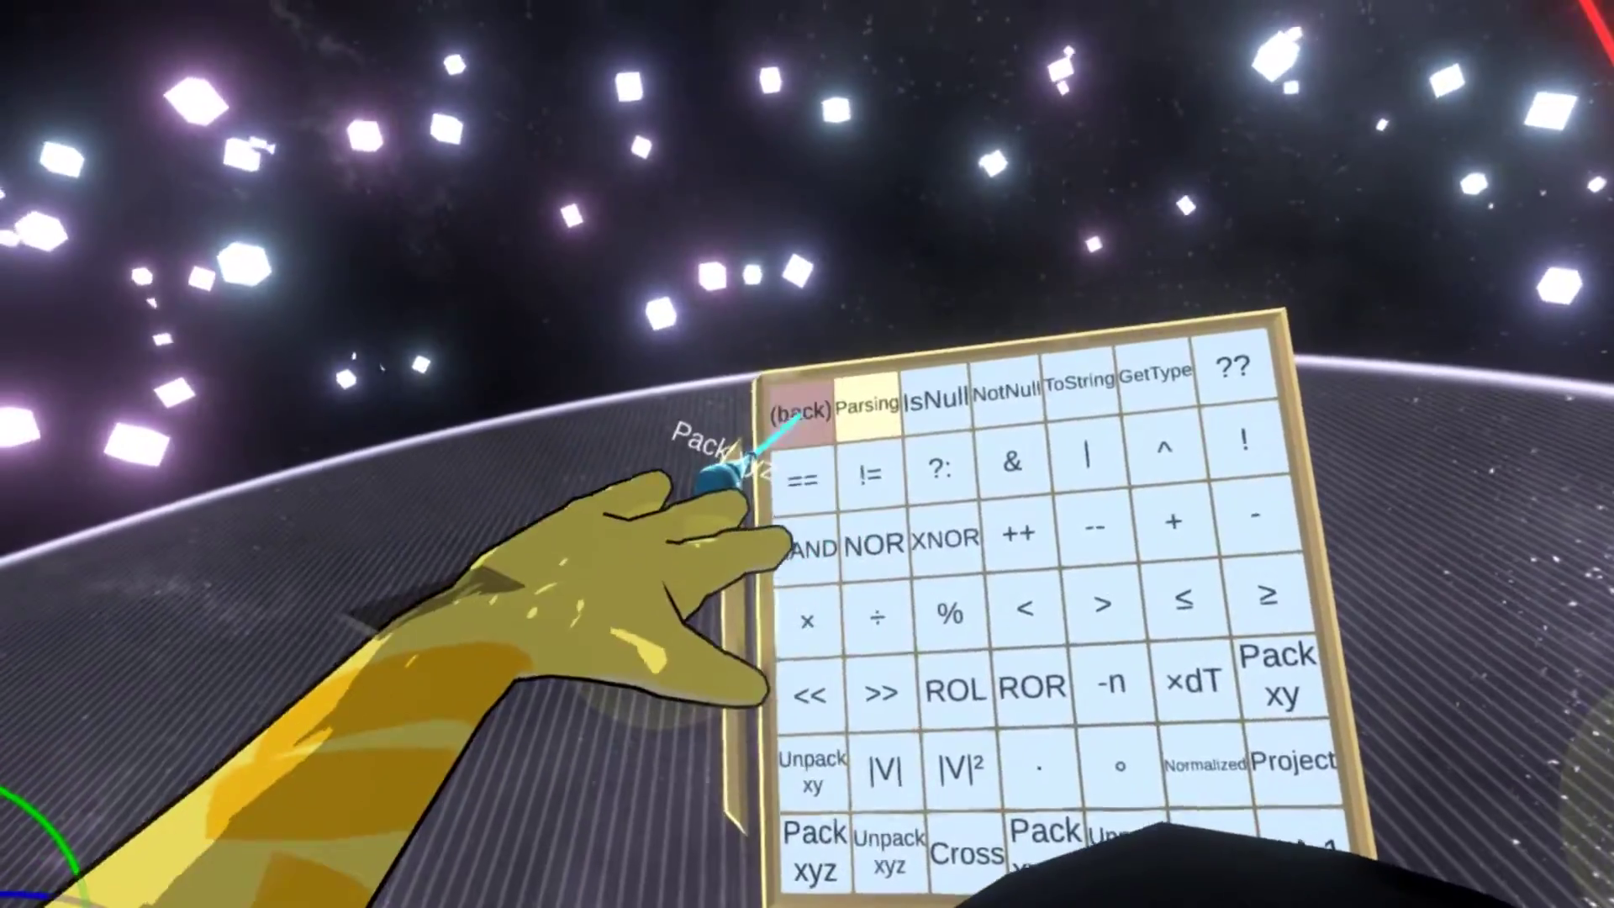
Step: Add a FromEuler node for the packed vector and drive the mouth slot's Rotation with it
click(797, 413)
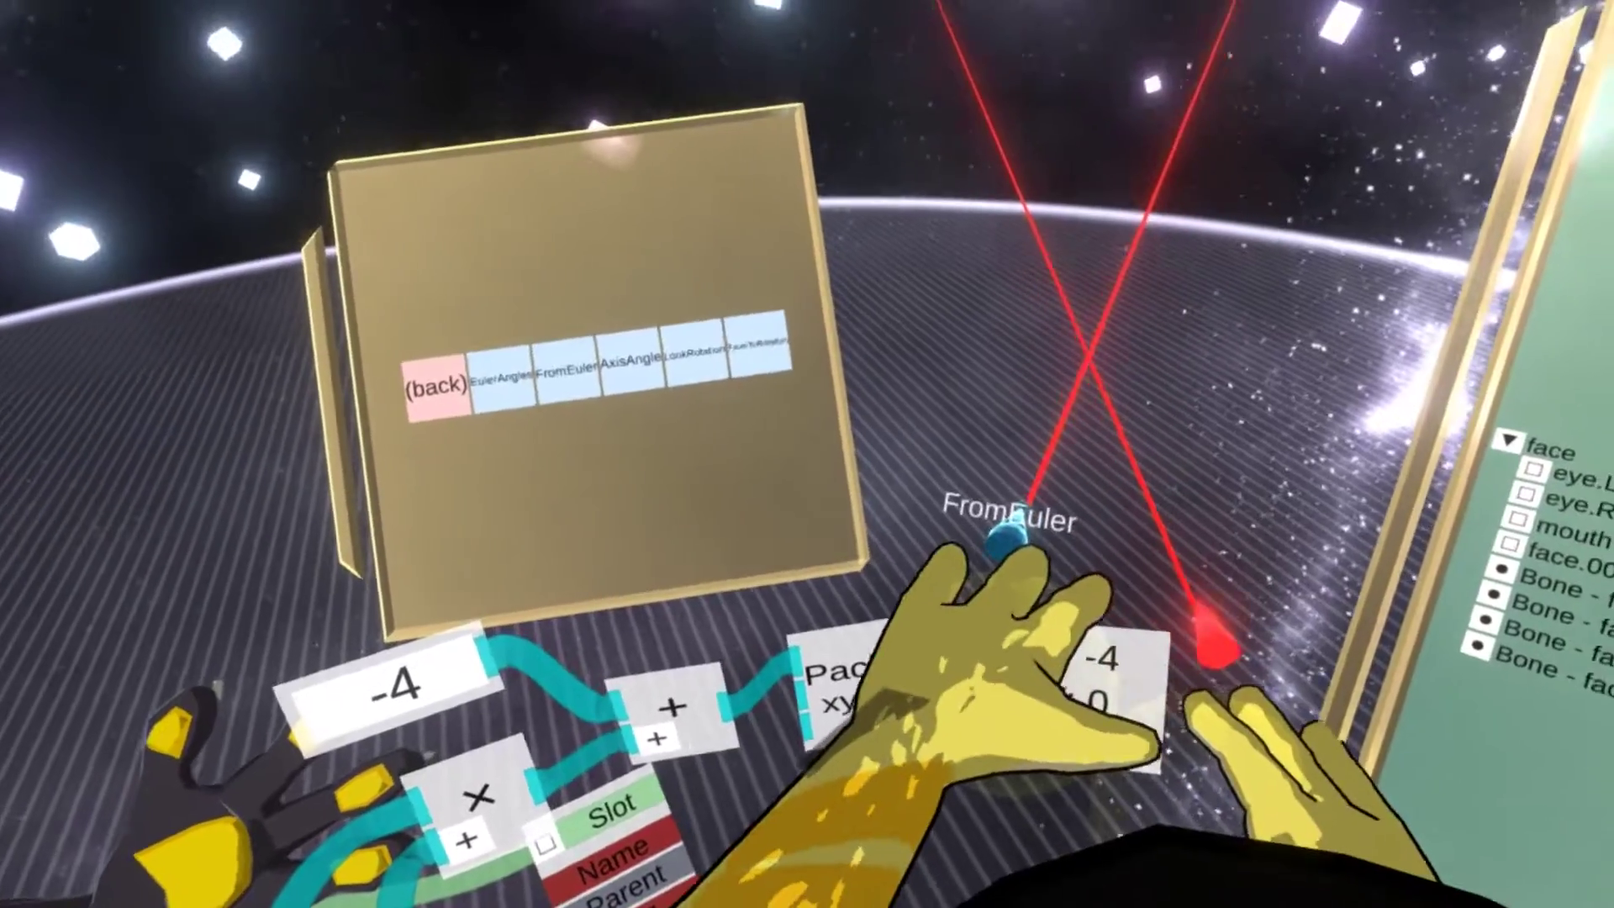
click(992, 531)
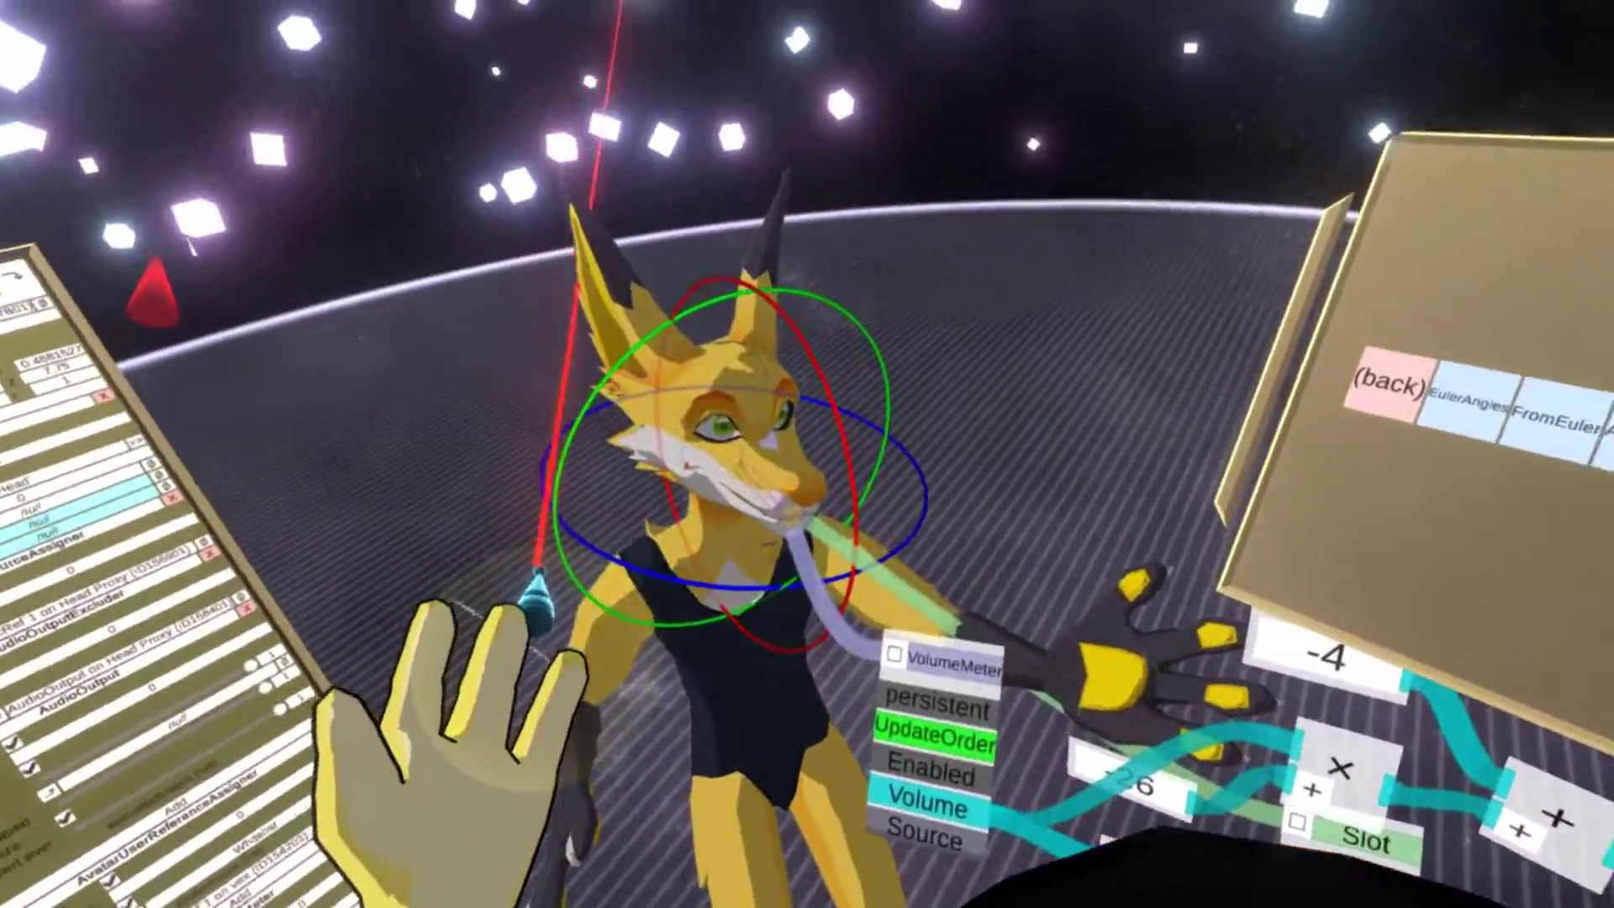
click(1530, 420)
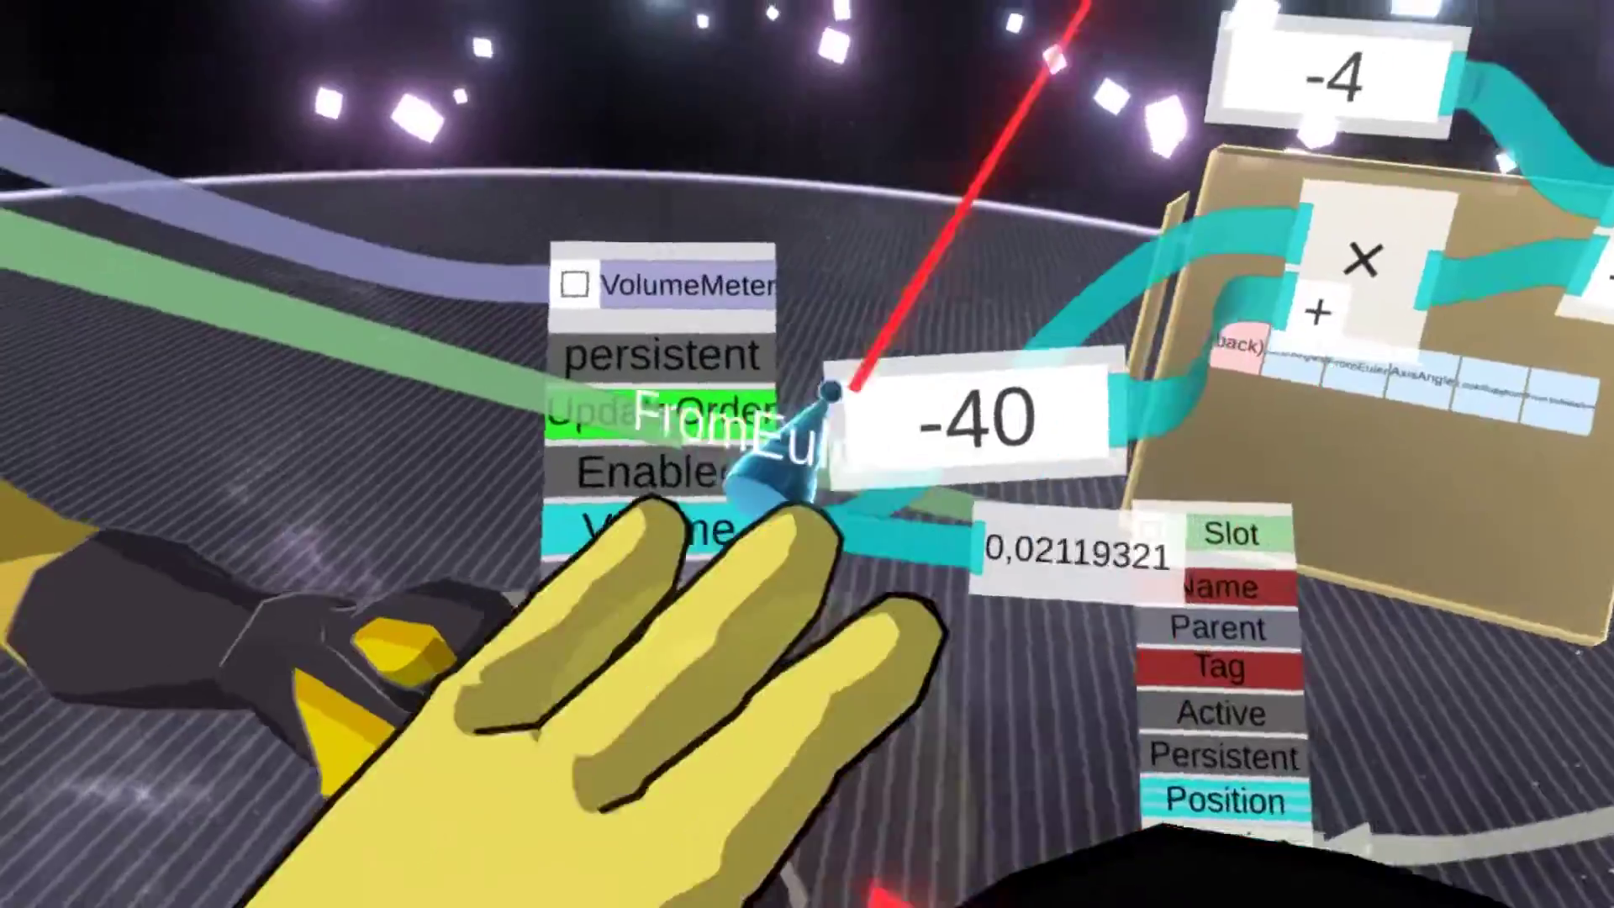
Step: Set the float input that multiplies the volume to -60
click(973, 451)
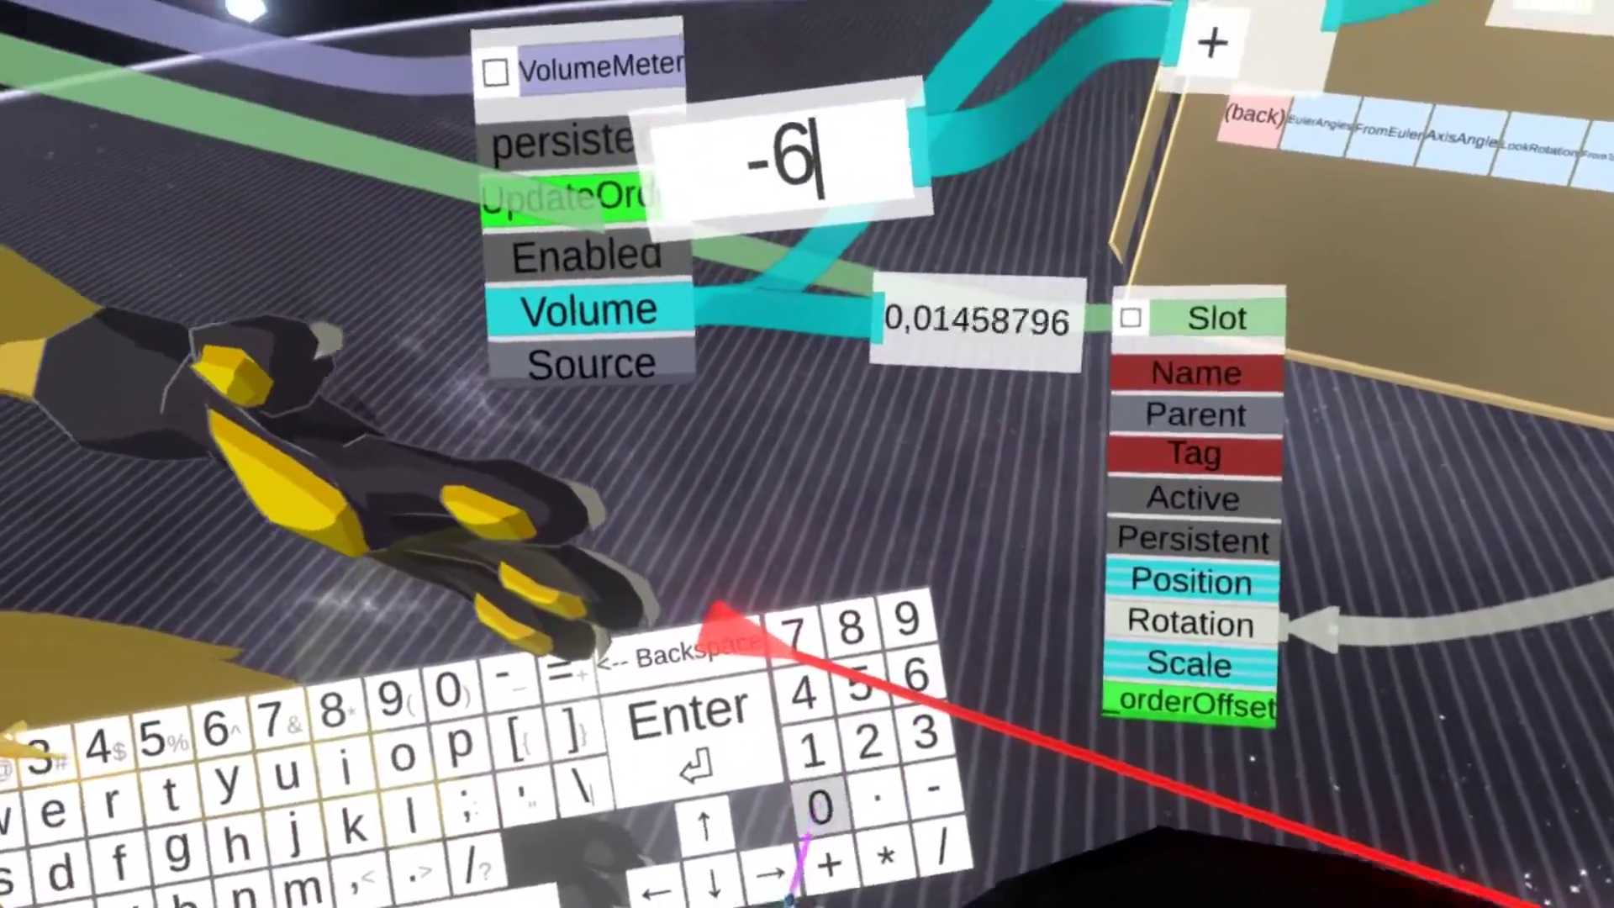
text(-6)
click(820, 807)
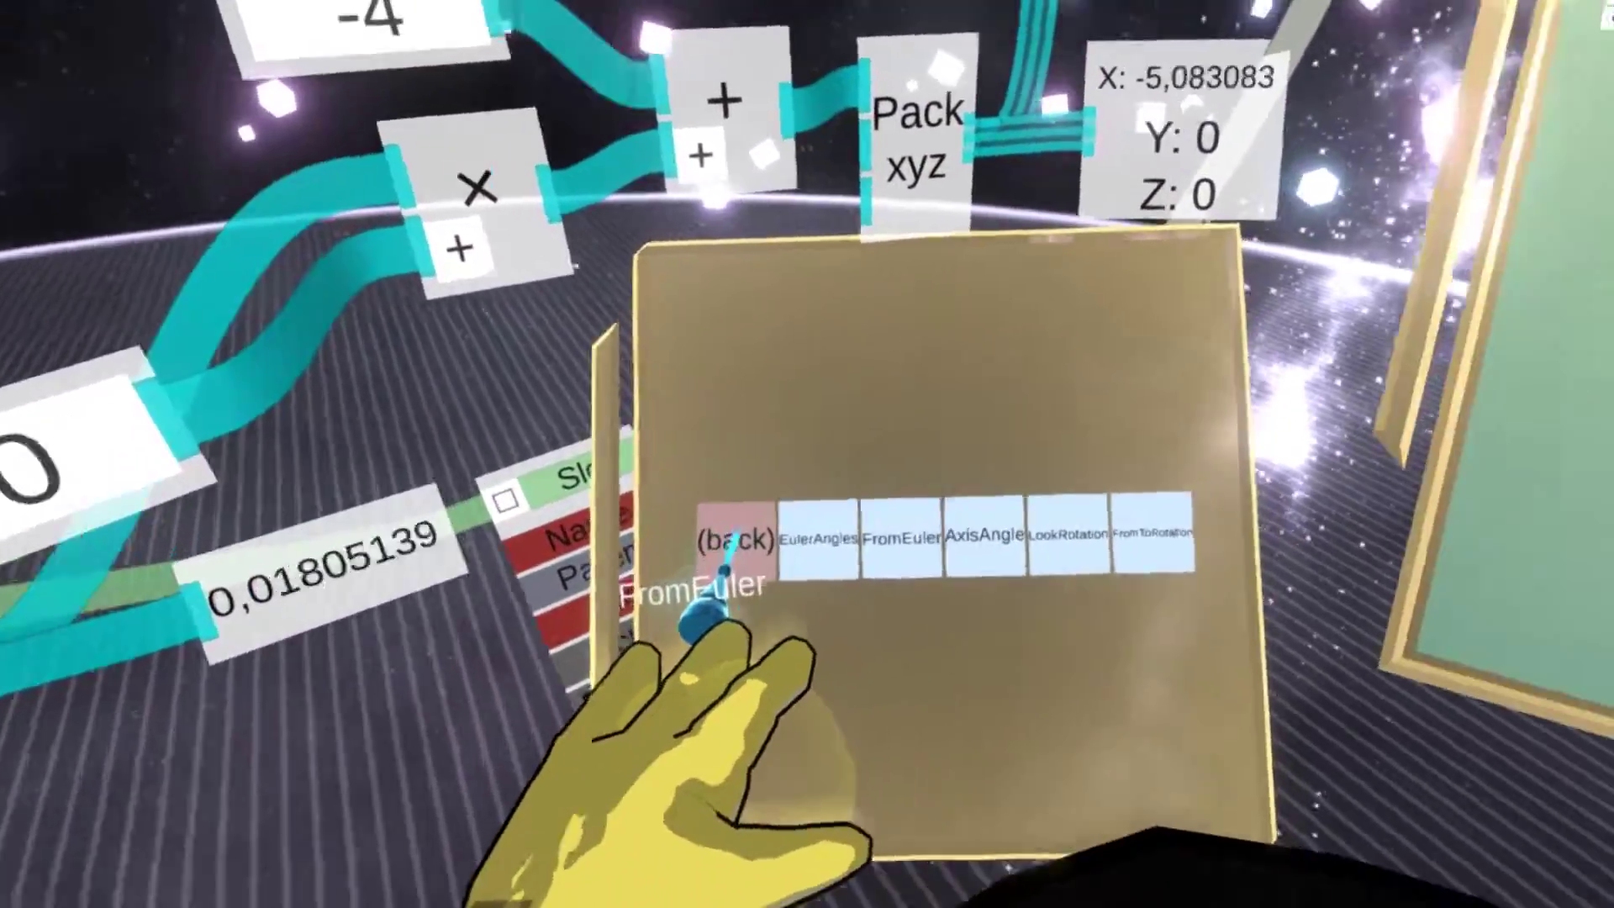
Step: Find the SmoothLerp node among the math nodes and place it beside the volume display
click(738, 542)
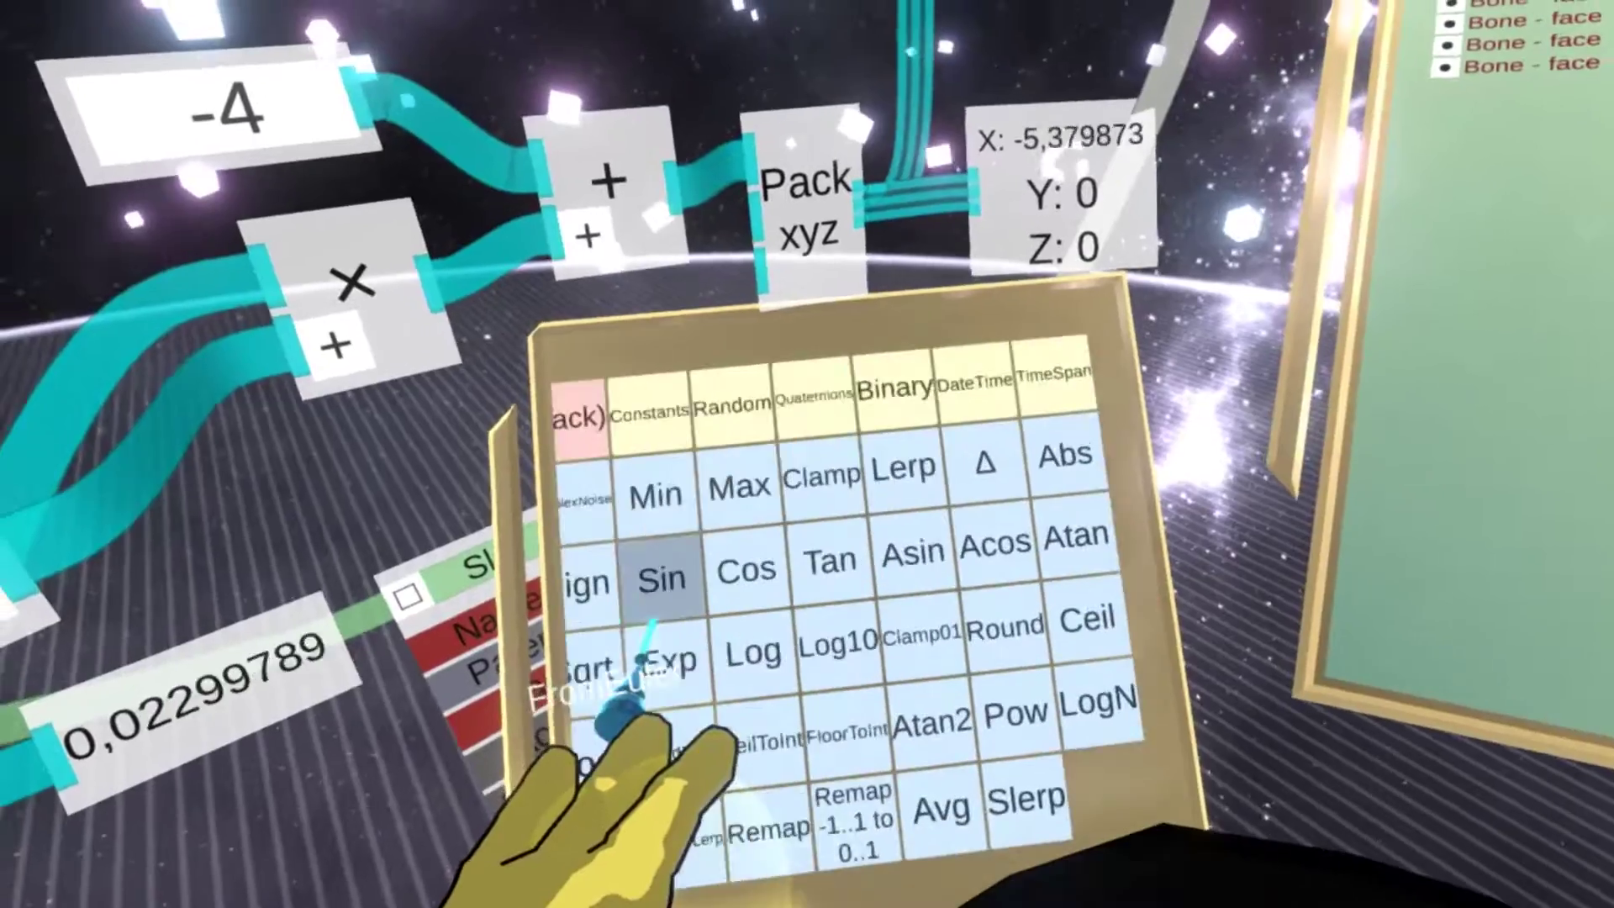
click(620, 440)
click(1131, 500)
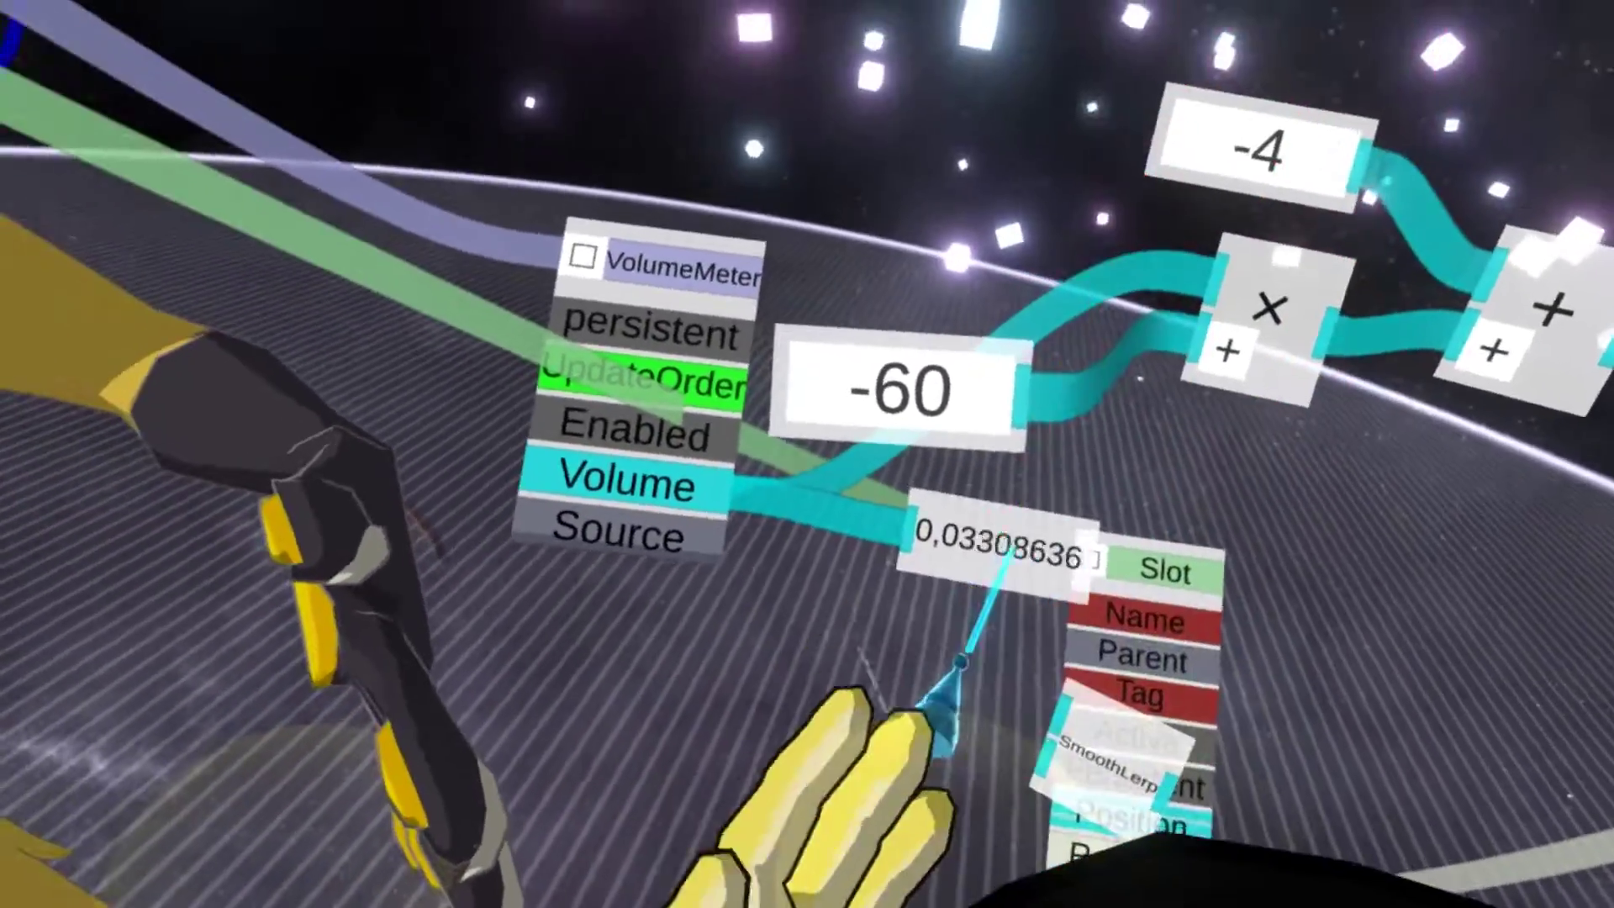
Step: Feed the Volume output into the SmoothLerp node and connect a new float input to its Speed
drag(1044, 660, 879, 463)
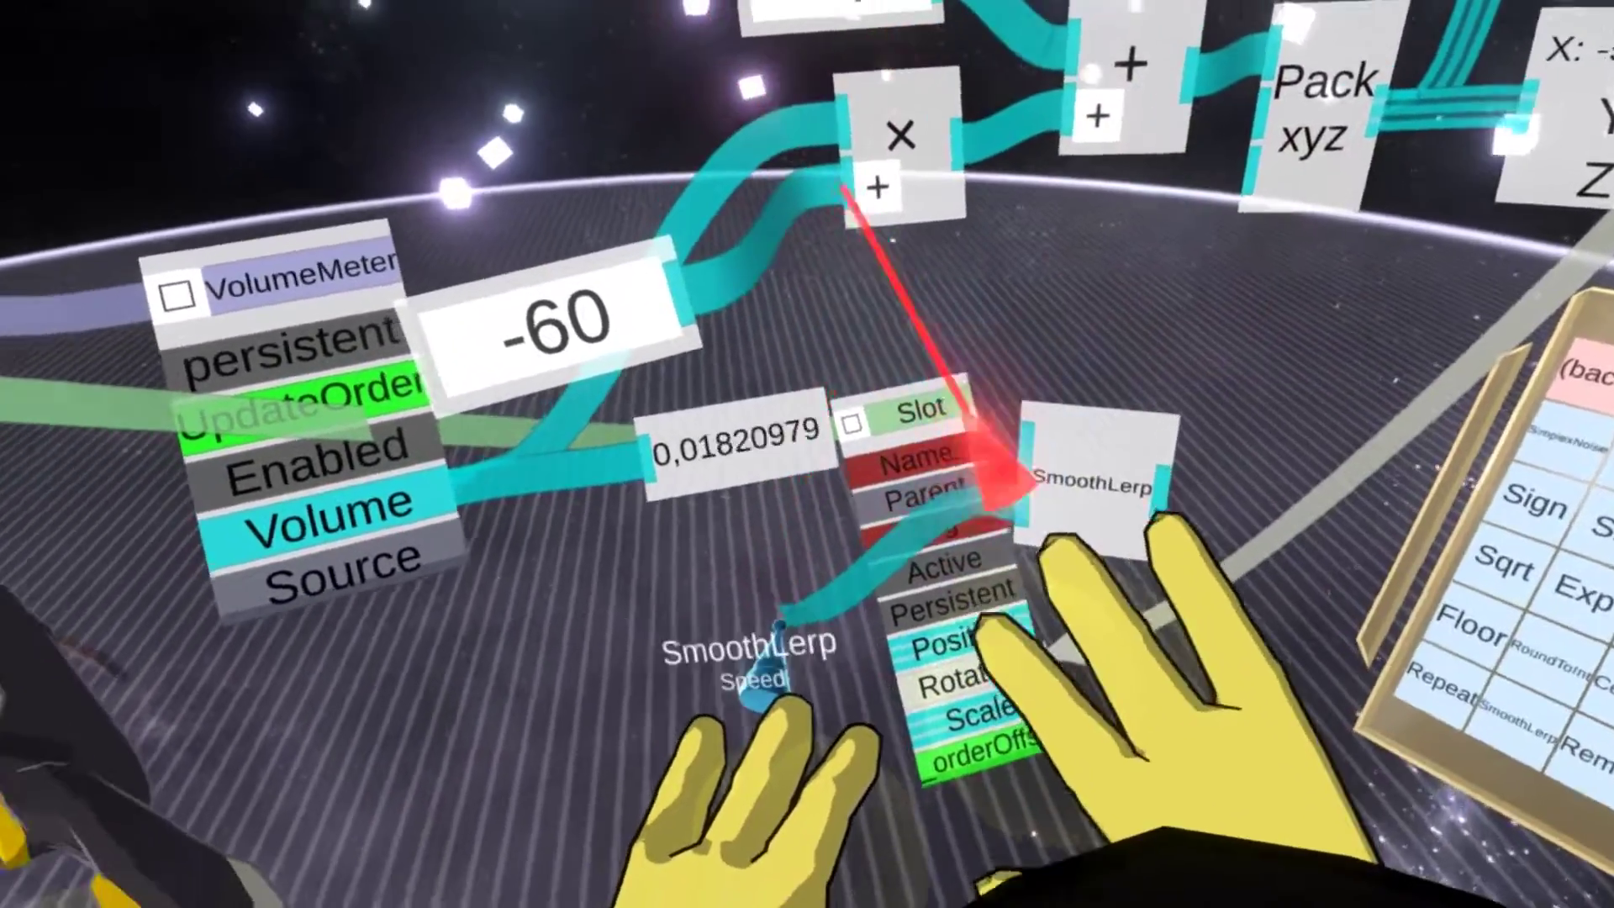
drag(780, 623, 821, 595)
drag(821, 536, 900, 556)
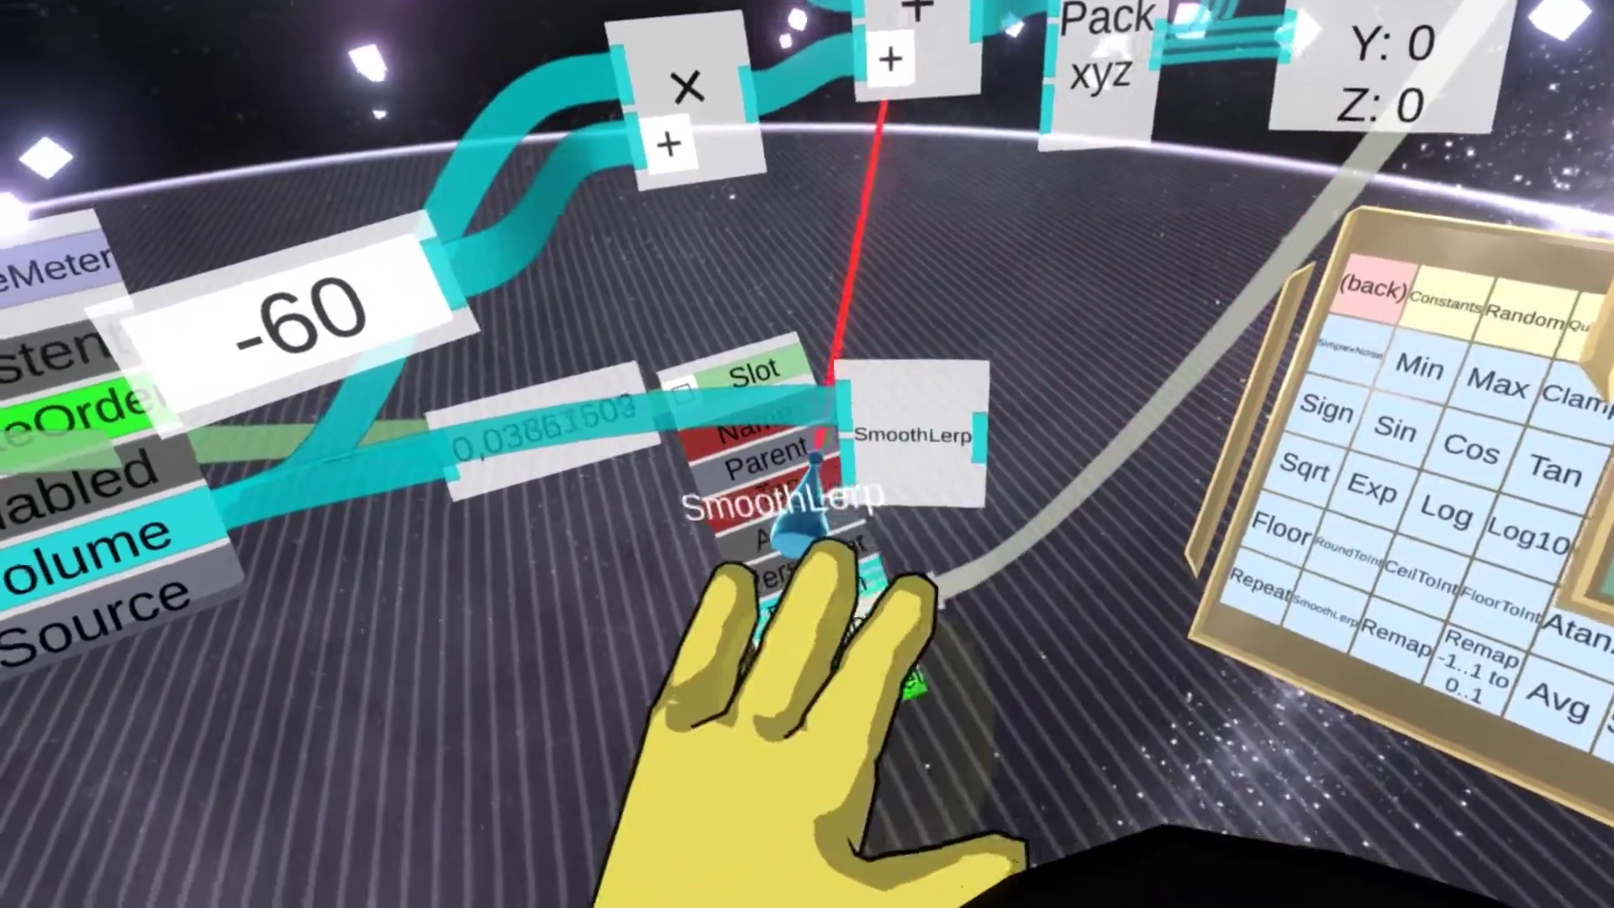
drag(843, 461, 793, 544)
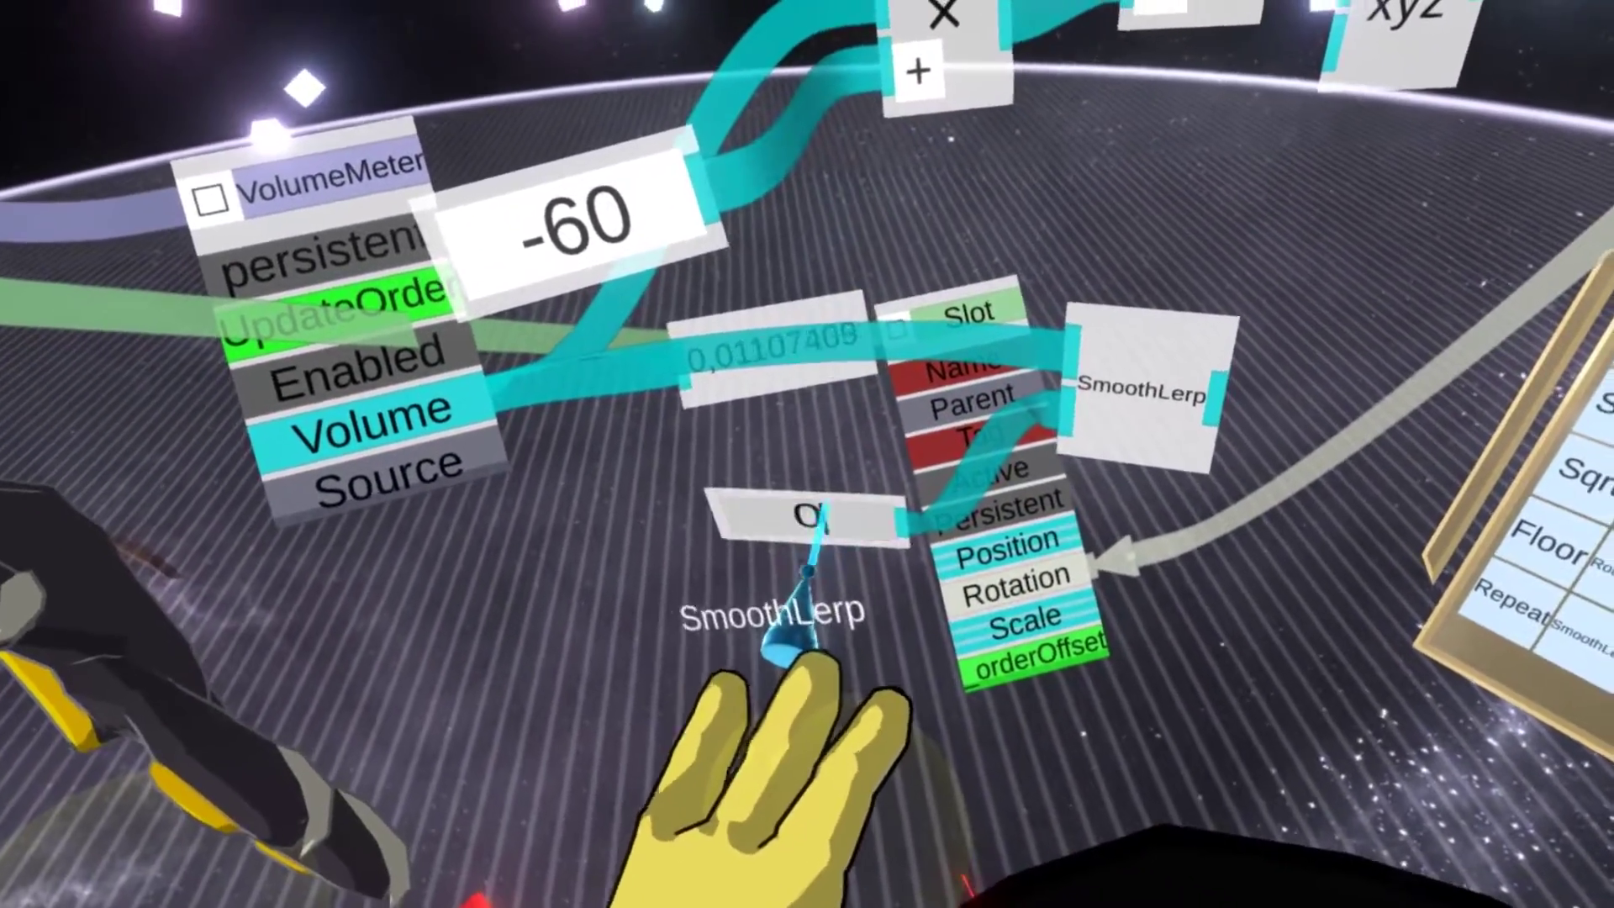
Step: Set the SmoothLerp Speed input to 10 and connect the node's output to a value display
click(828, 531)
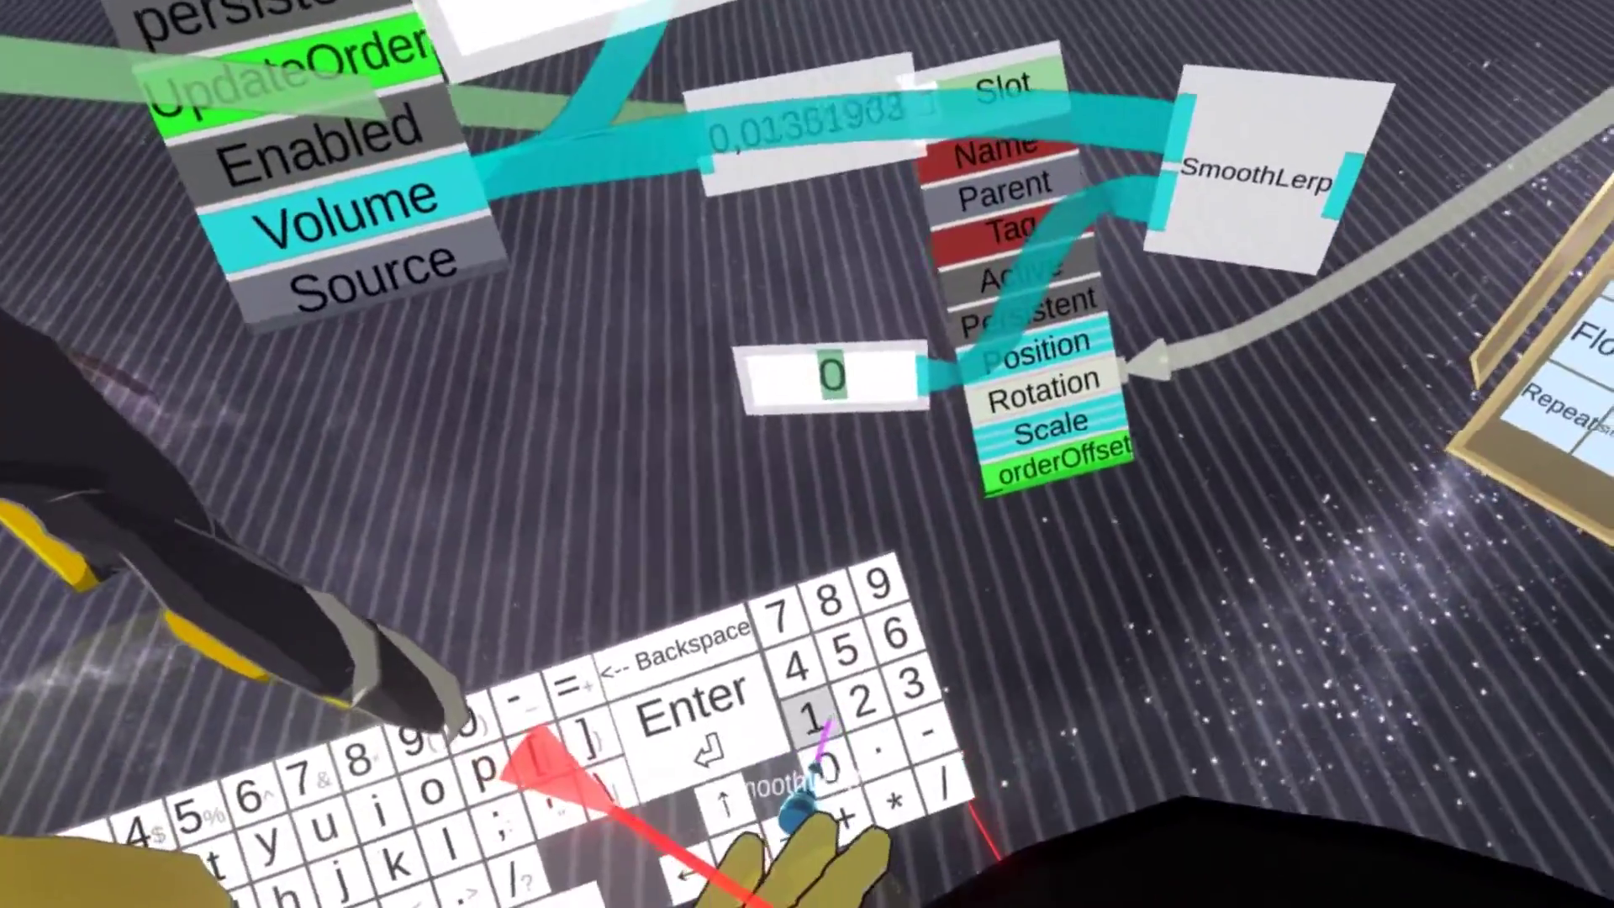
click(765, 679)
click(781, 727)
drag(886, 432, 1009, 408)
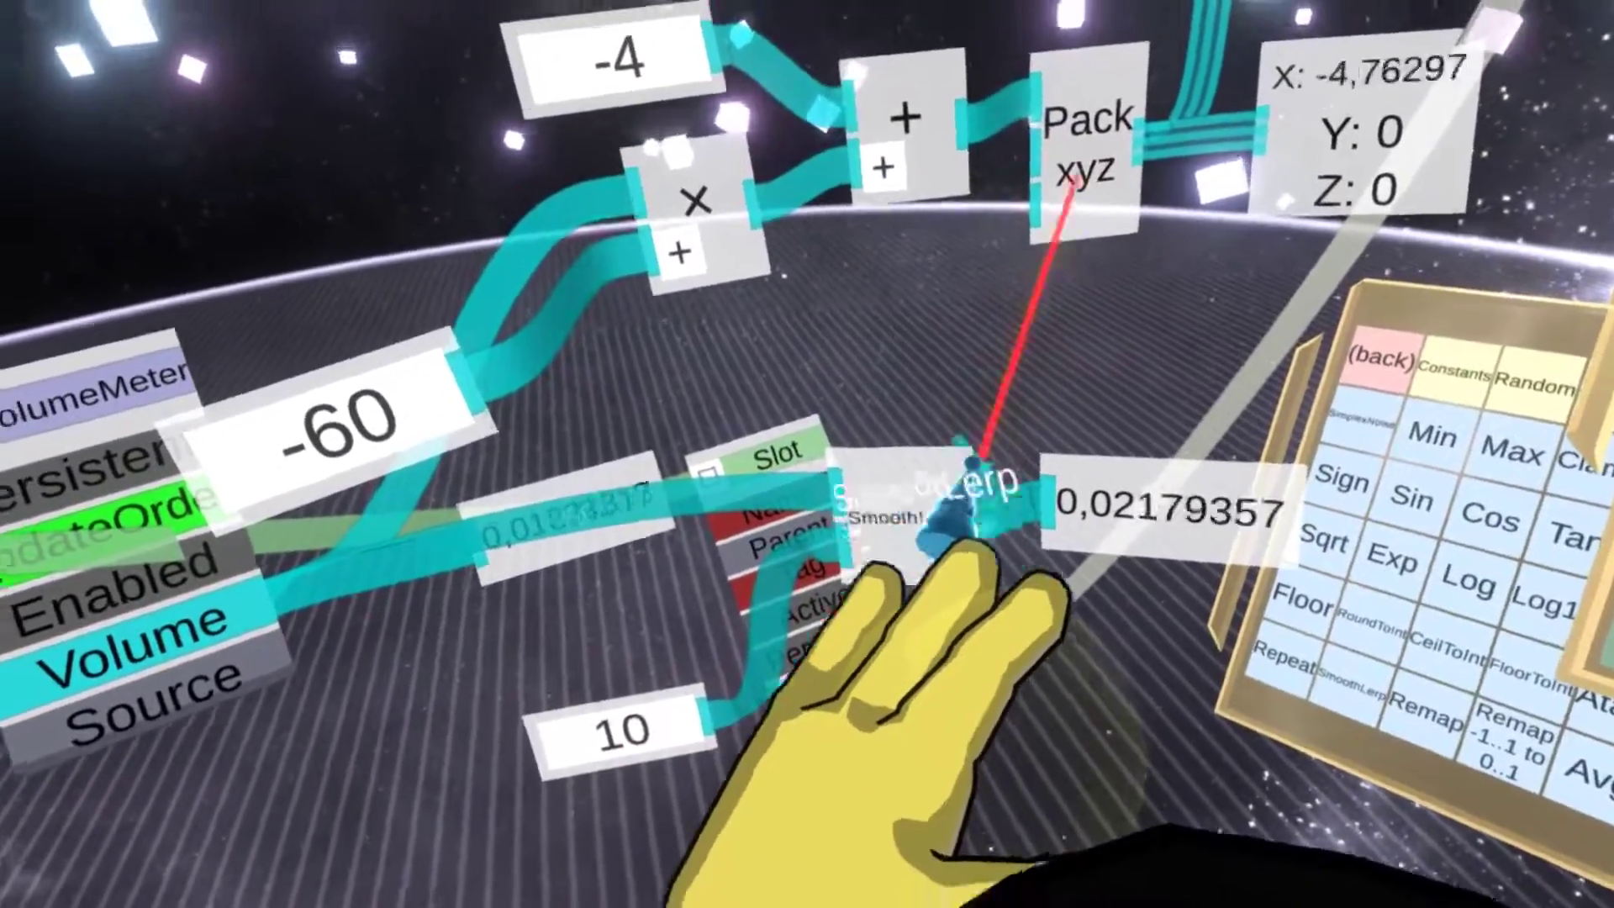
mouse_move(975, 461)
mouse_down()
mouse_move(965, 447)
mouse_move(1005, 460)
mouse_up()
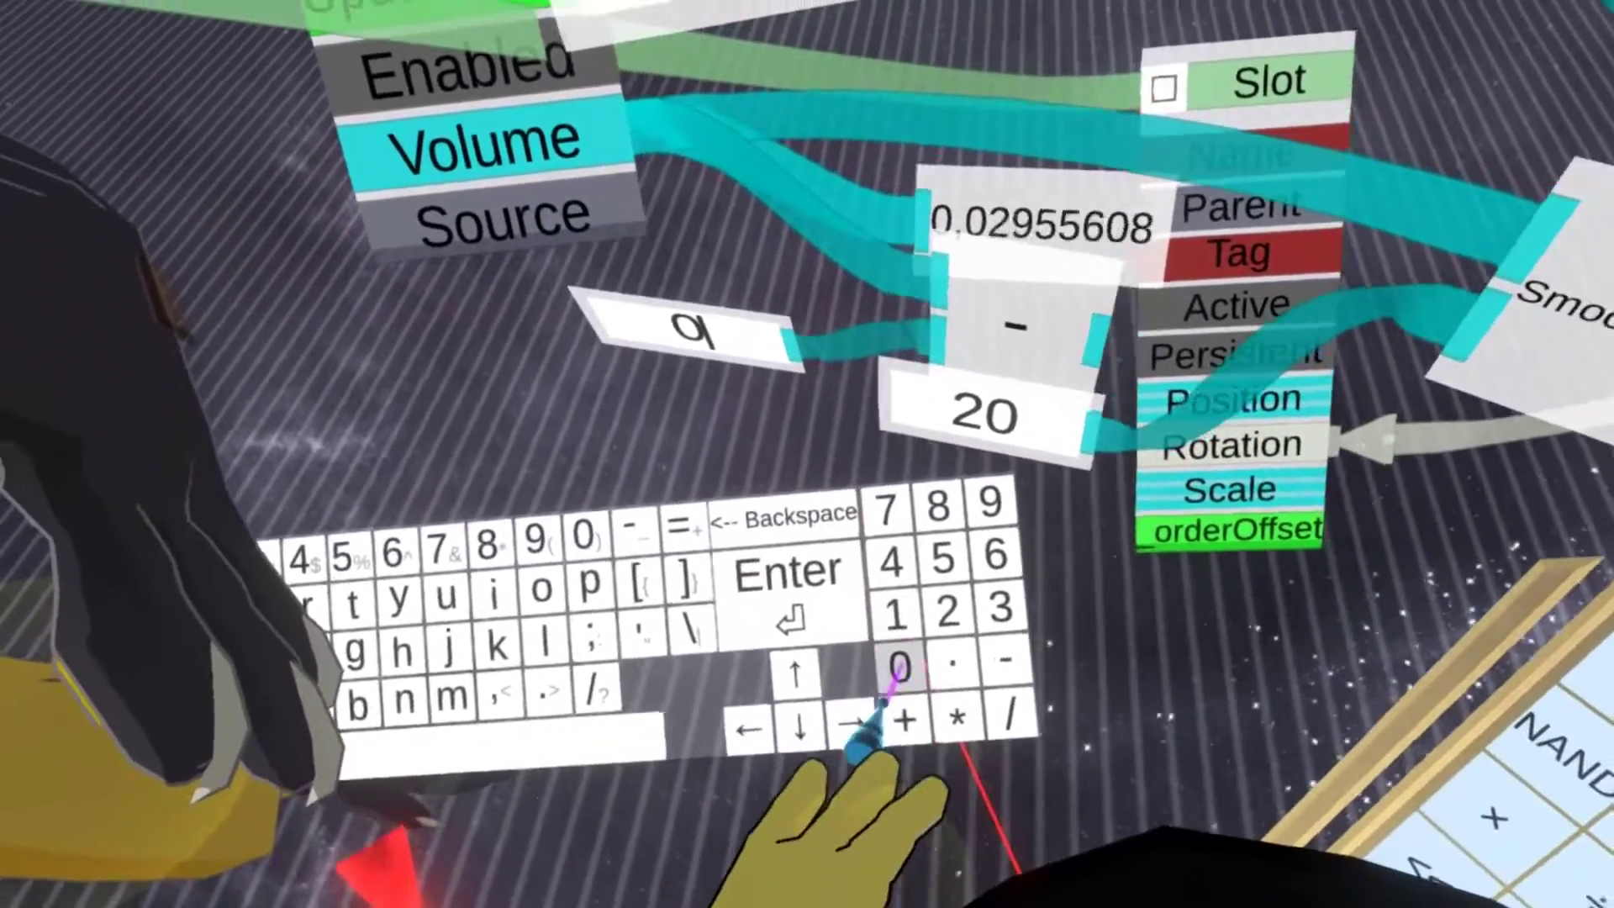
Step: Set the float subtracted from the volume to 0.04 and pull a connection from the subtraction output
click(898, 669)
click(953, 665)
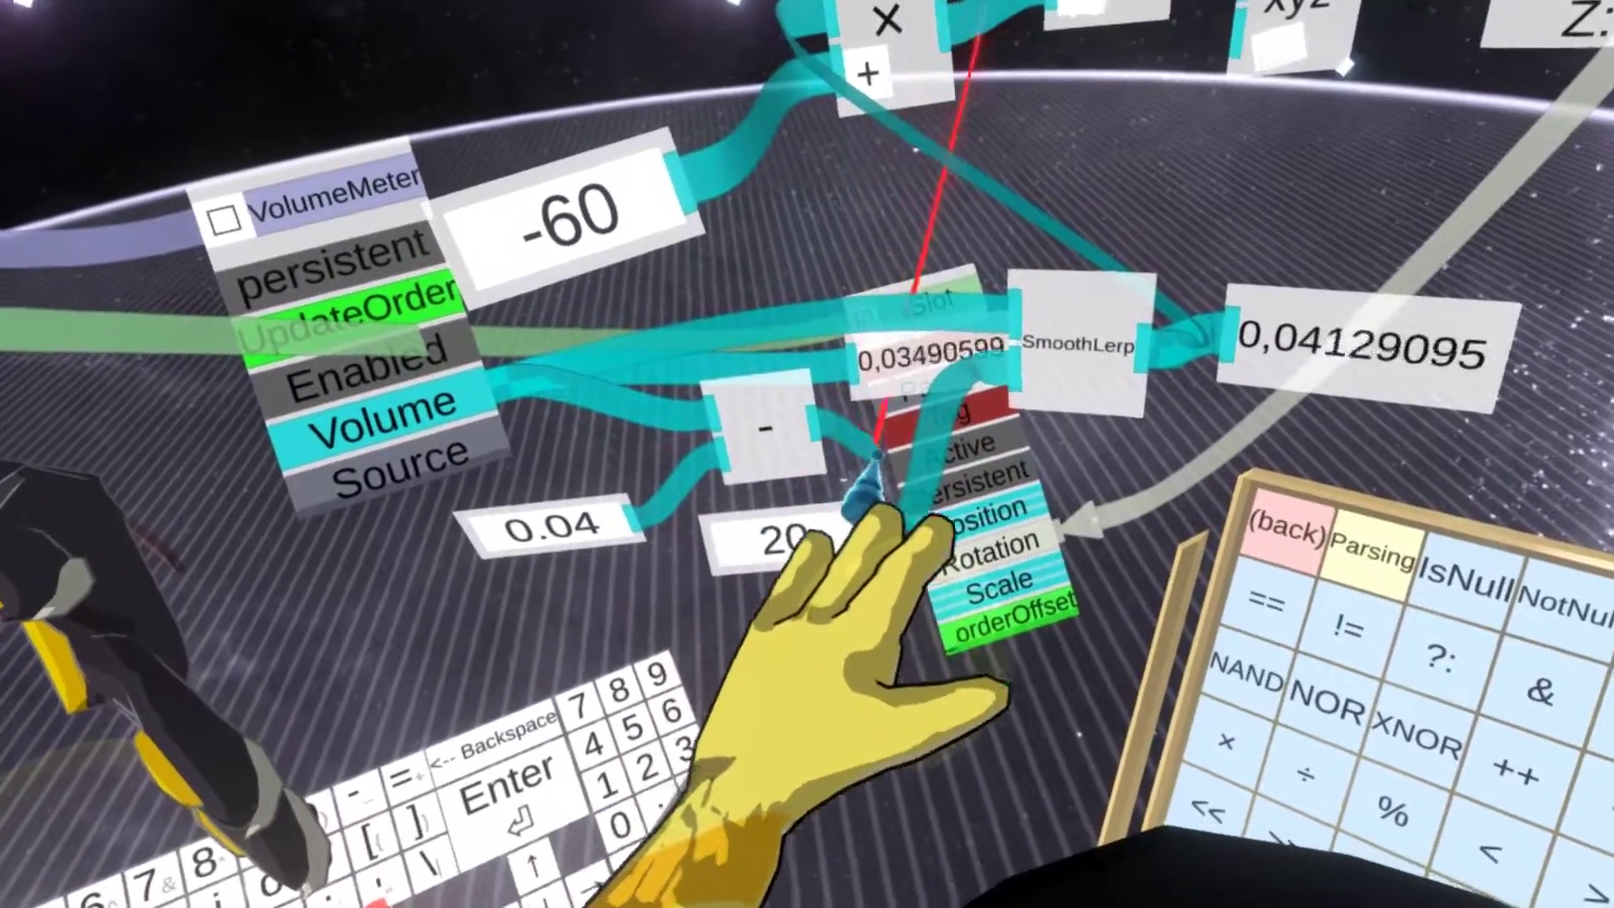
drag(877, 454, 999, 504)
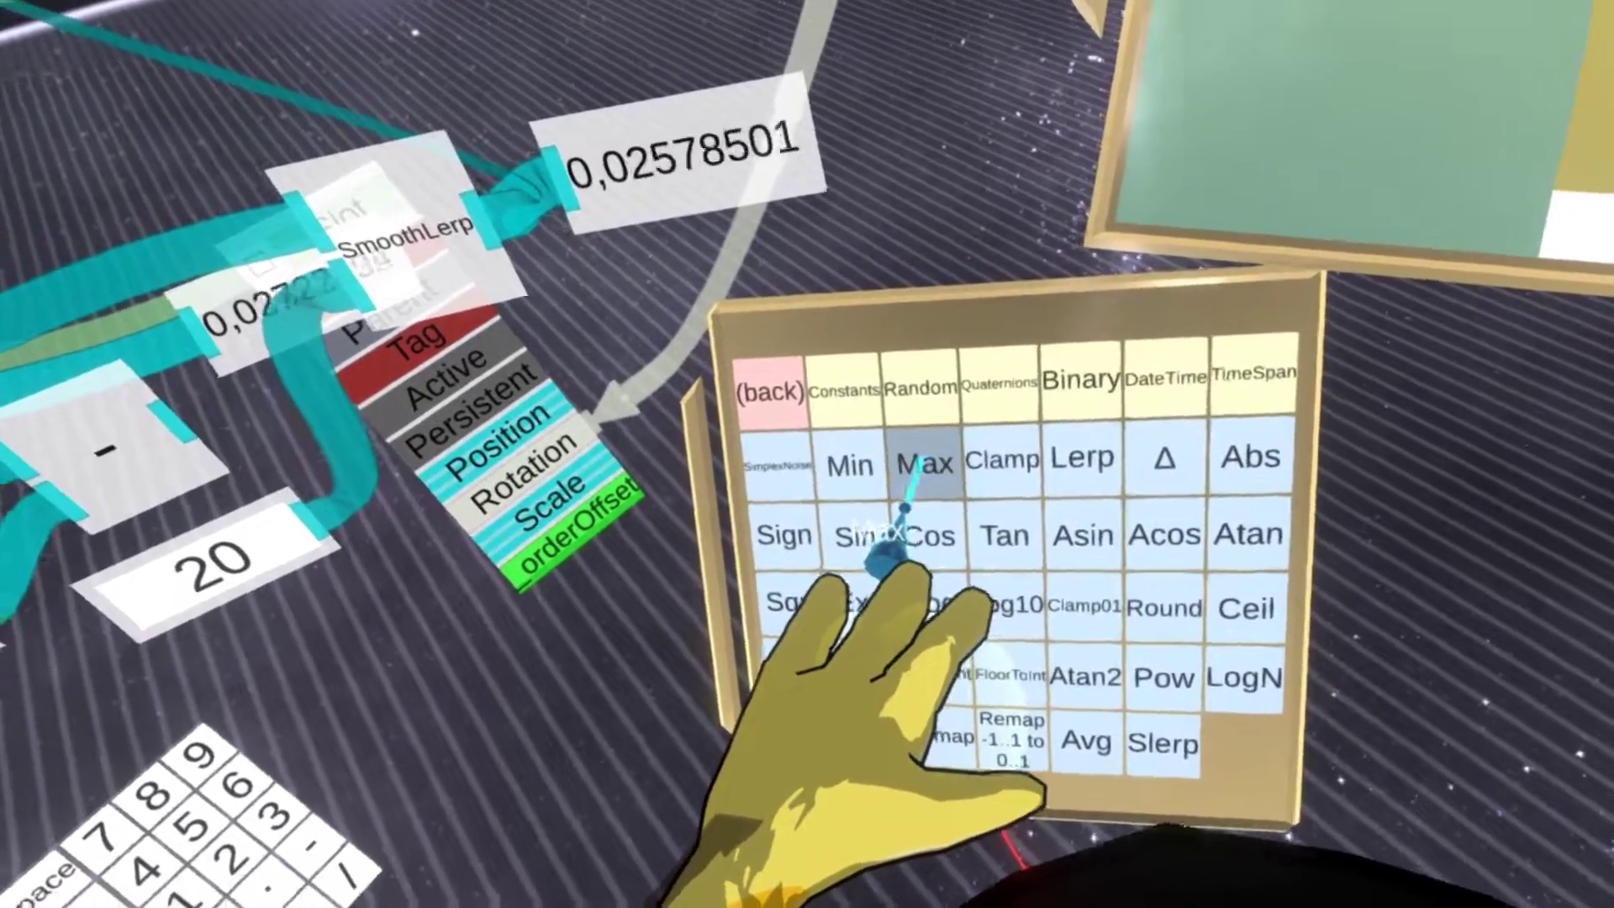
Step: Feed the subtraction result and a 0 input into a Max node, and connect its output to the volume display
click(841, 389)
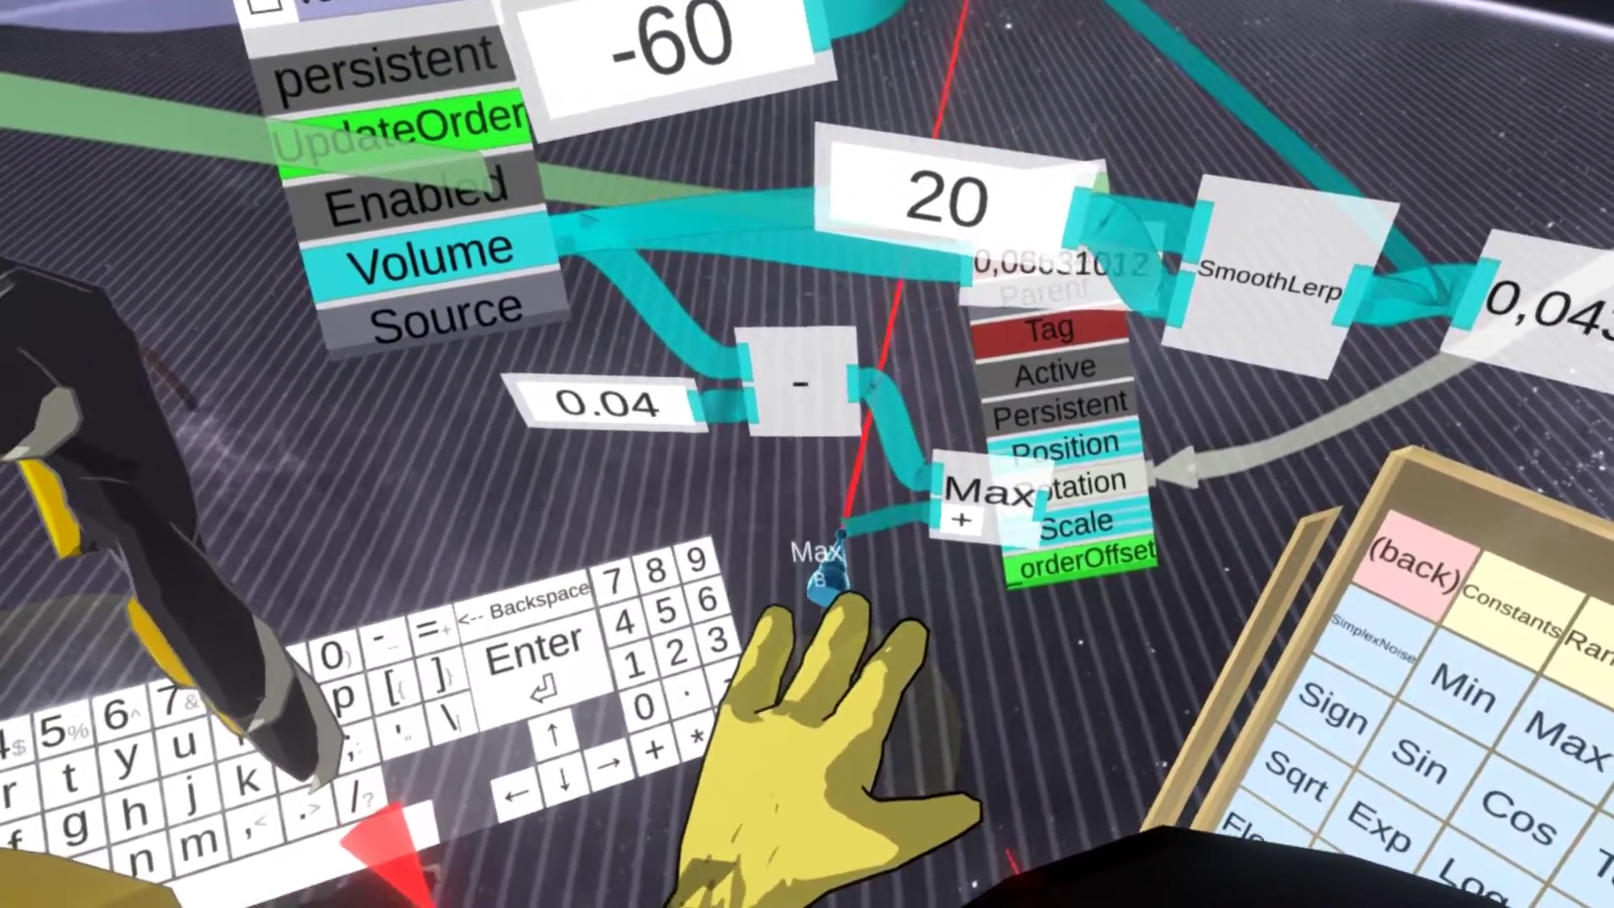
drag(832, 525, 810, 558)
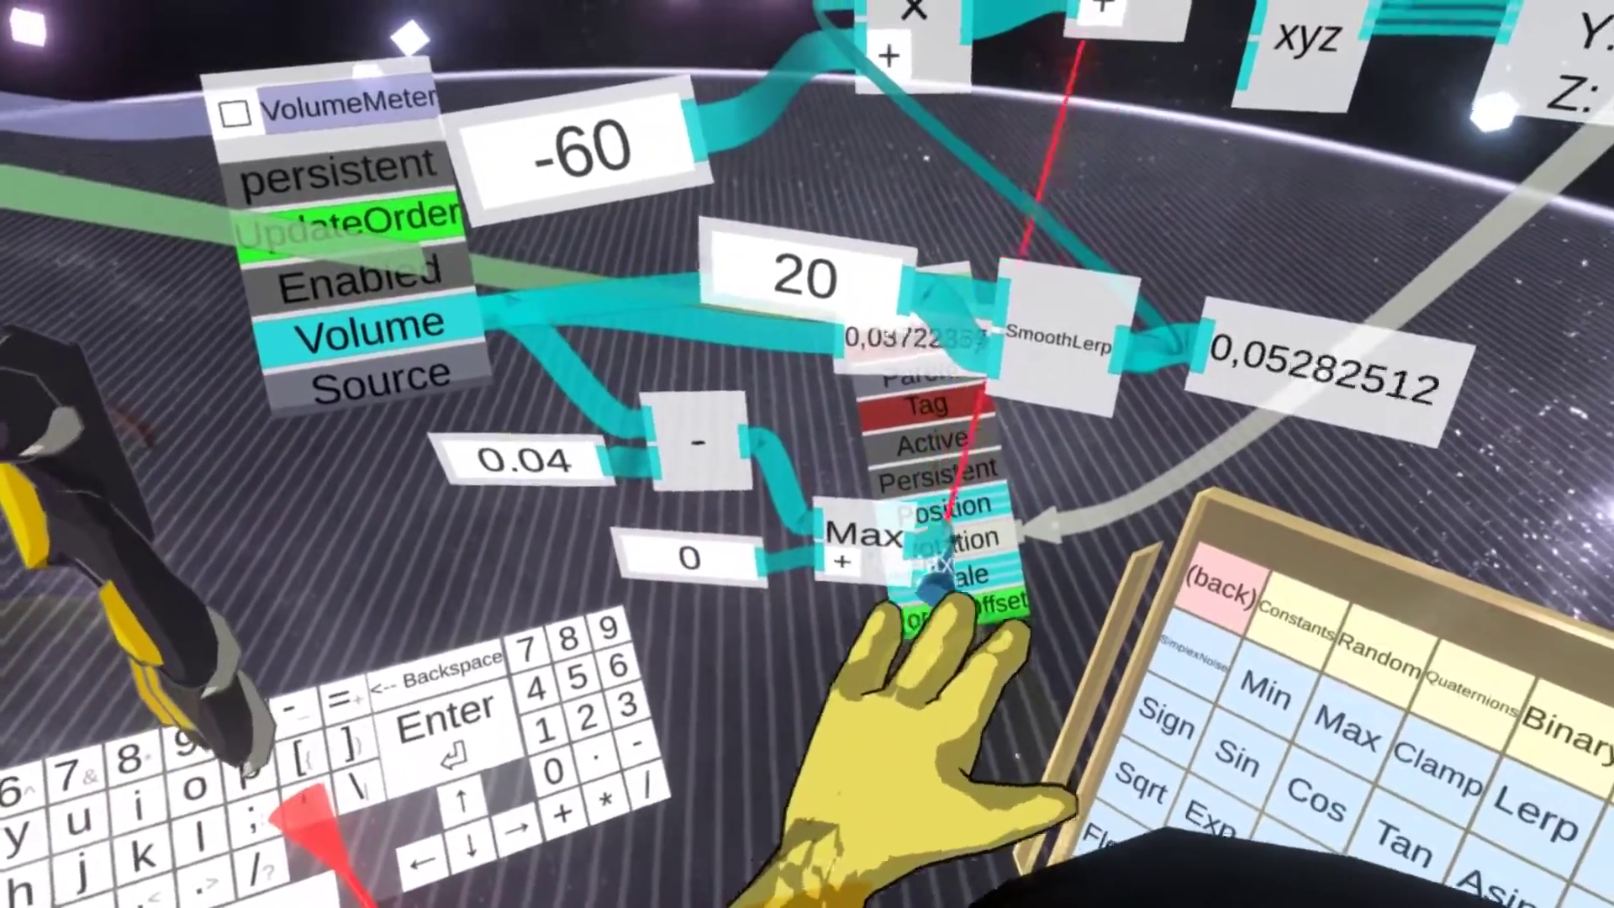
drag(933, 559, 946, 284)
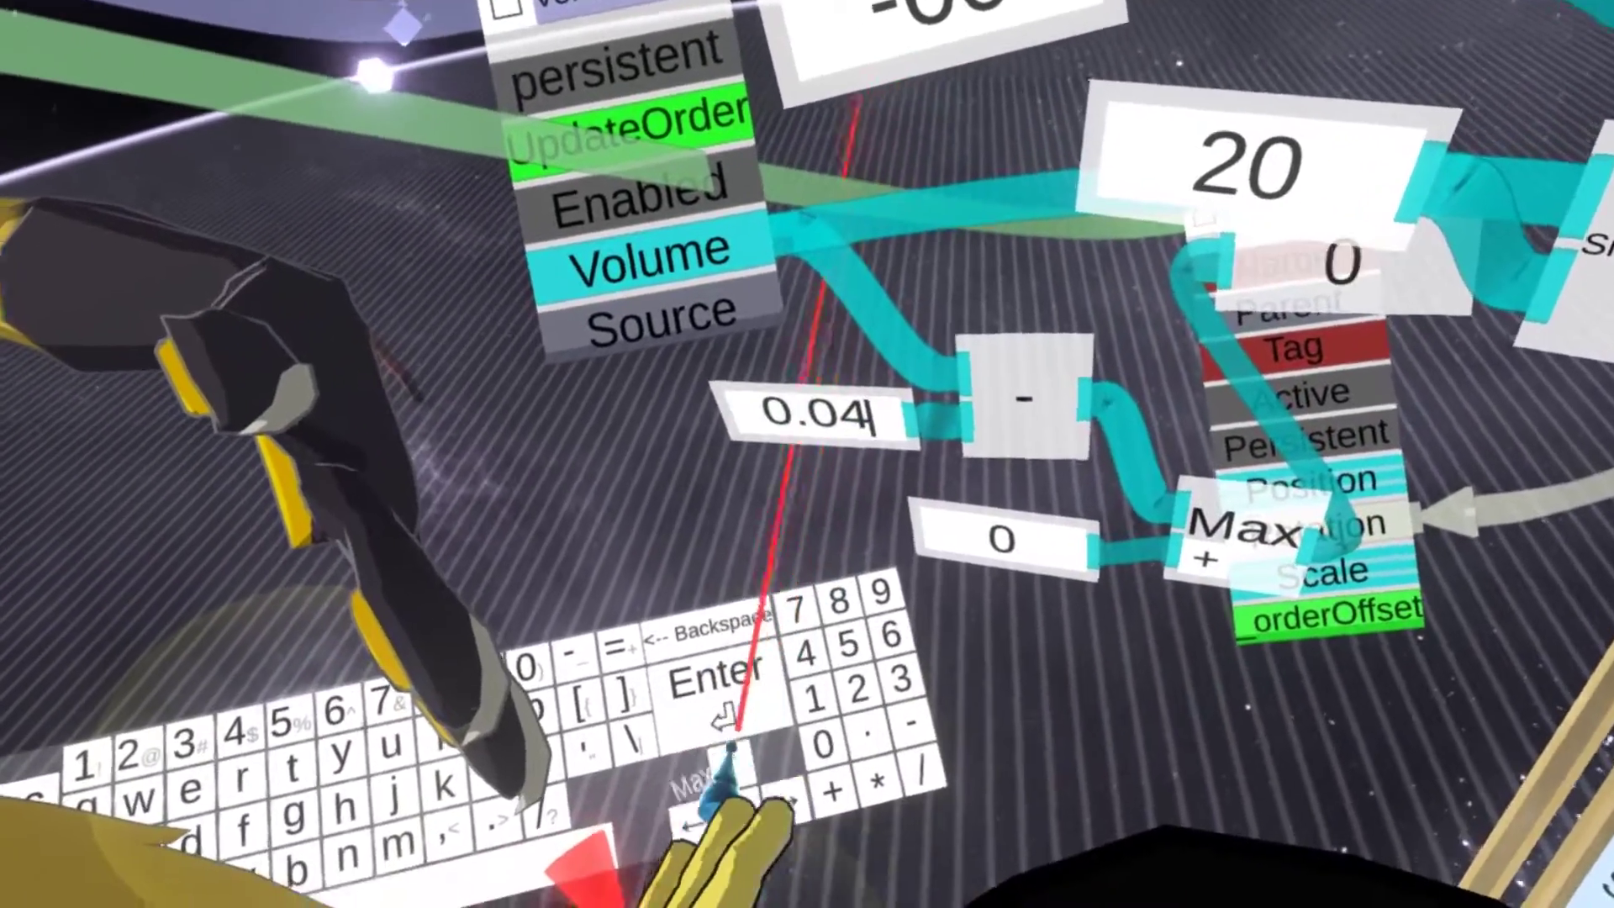
click(721, 711)
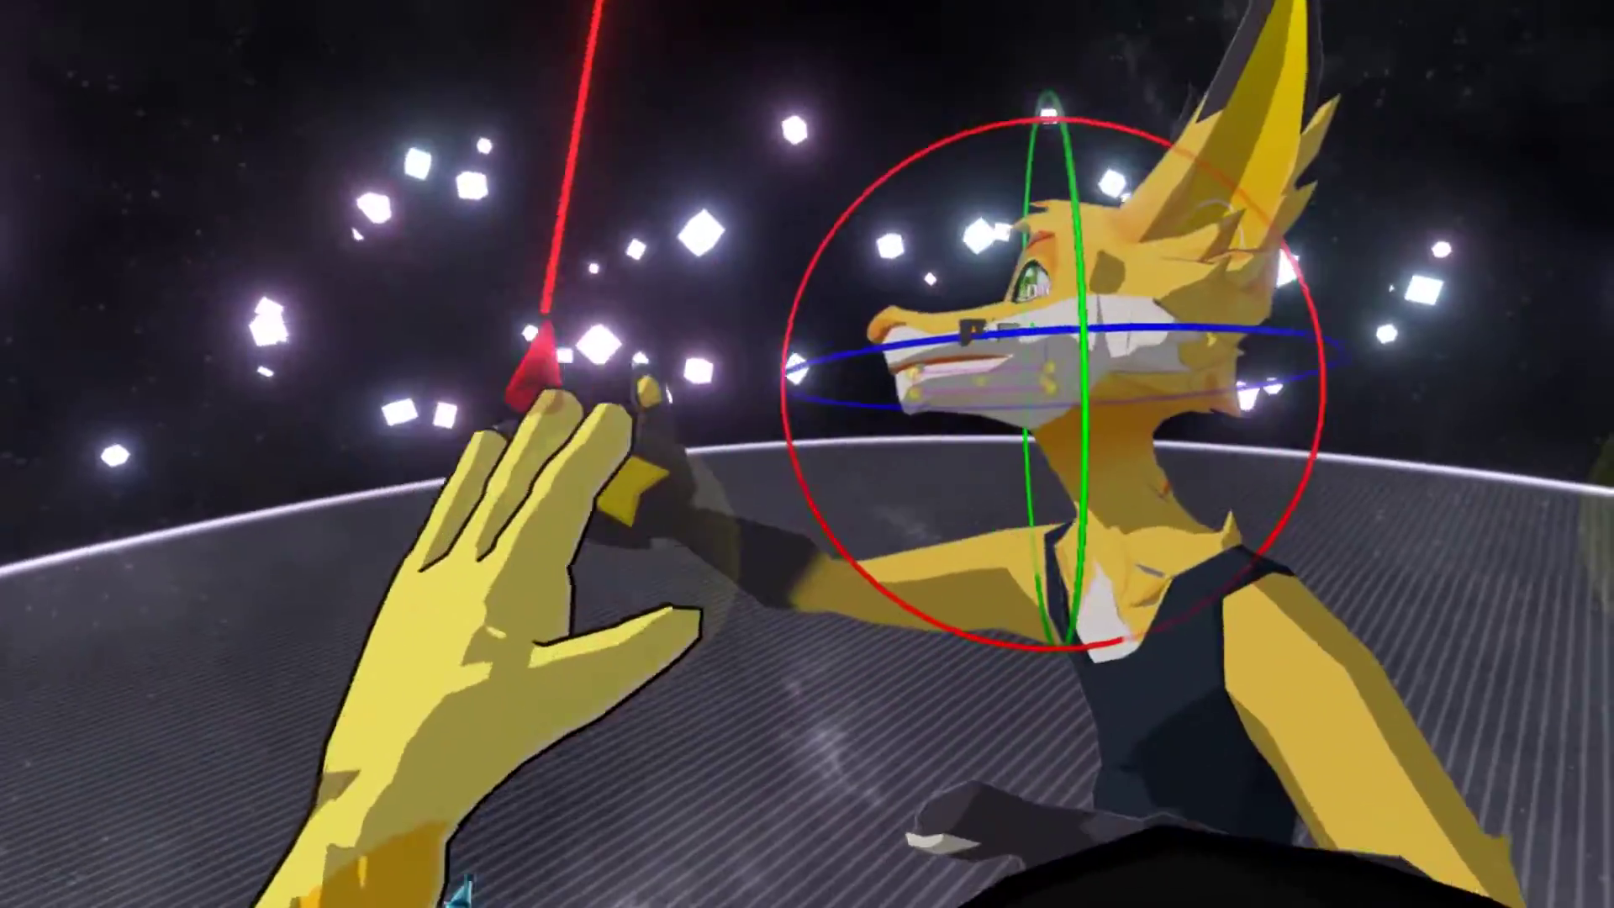
Step: Deselect all objects to clear the rotation gizmo from the avatar's head
key(t)
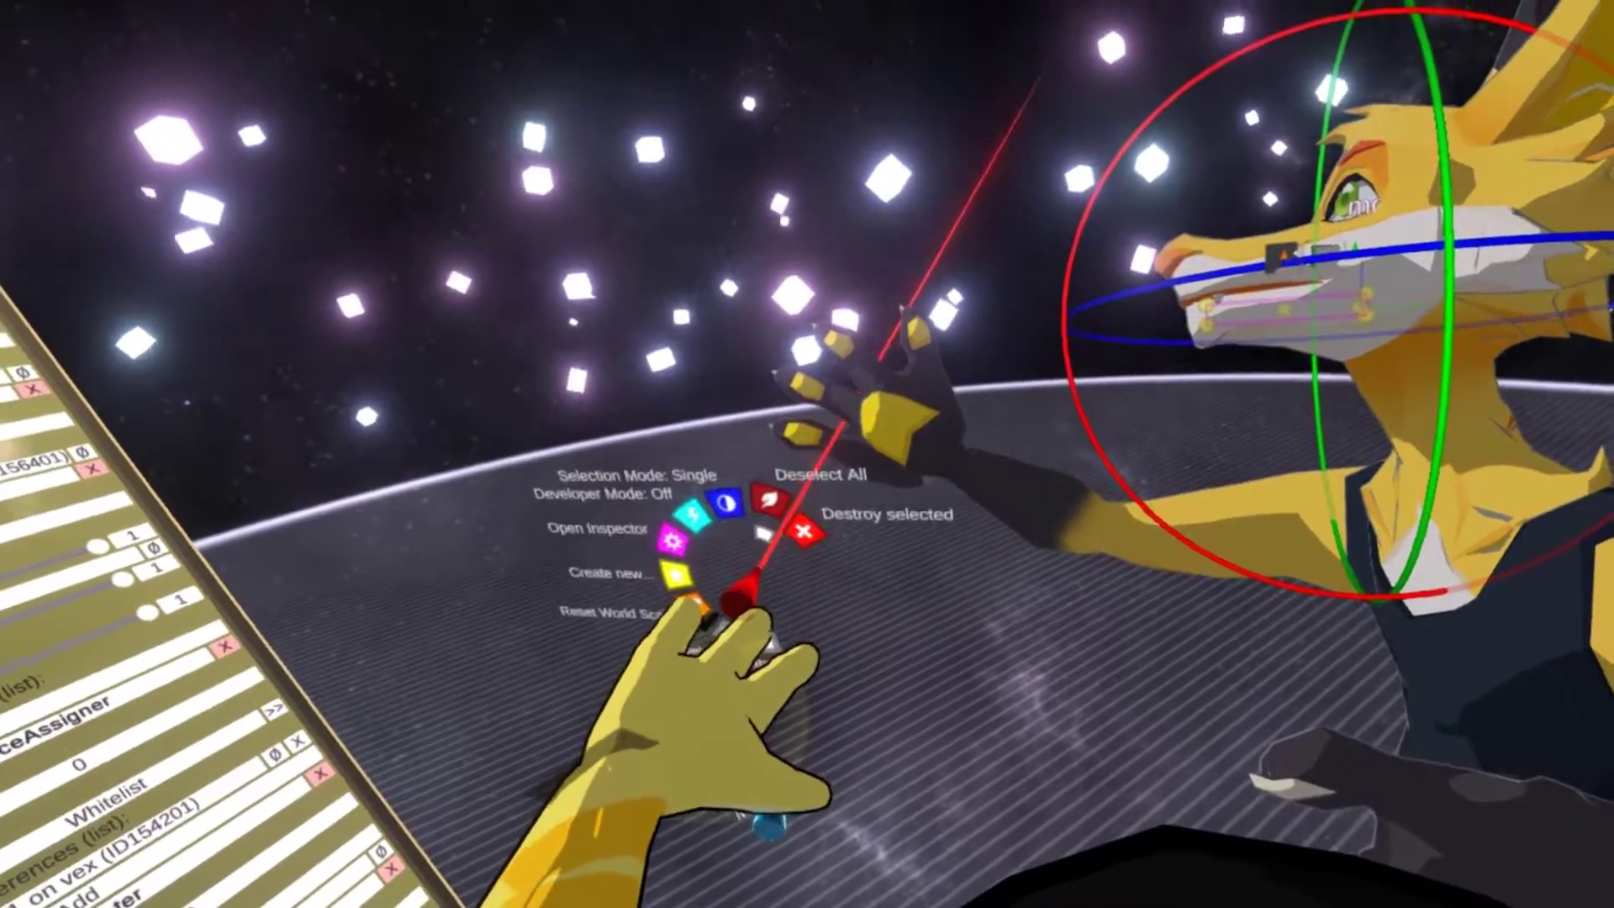
click(768, 498)
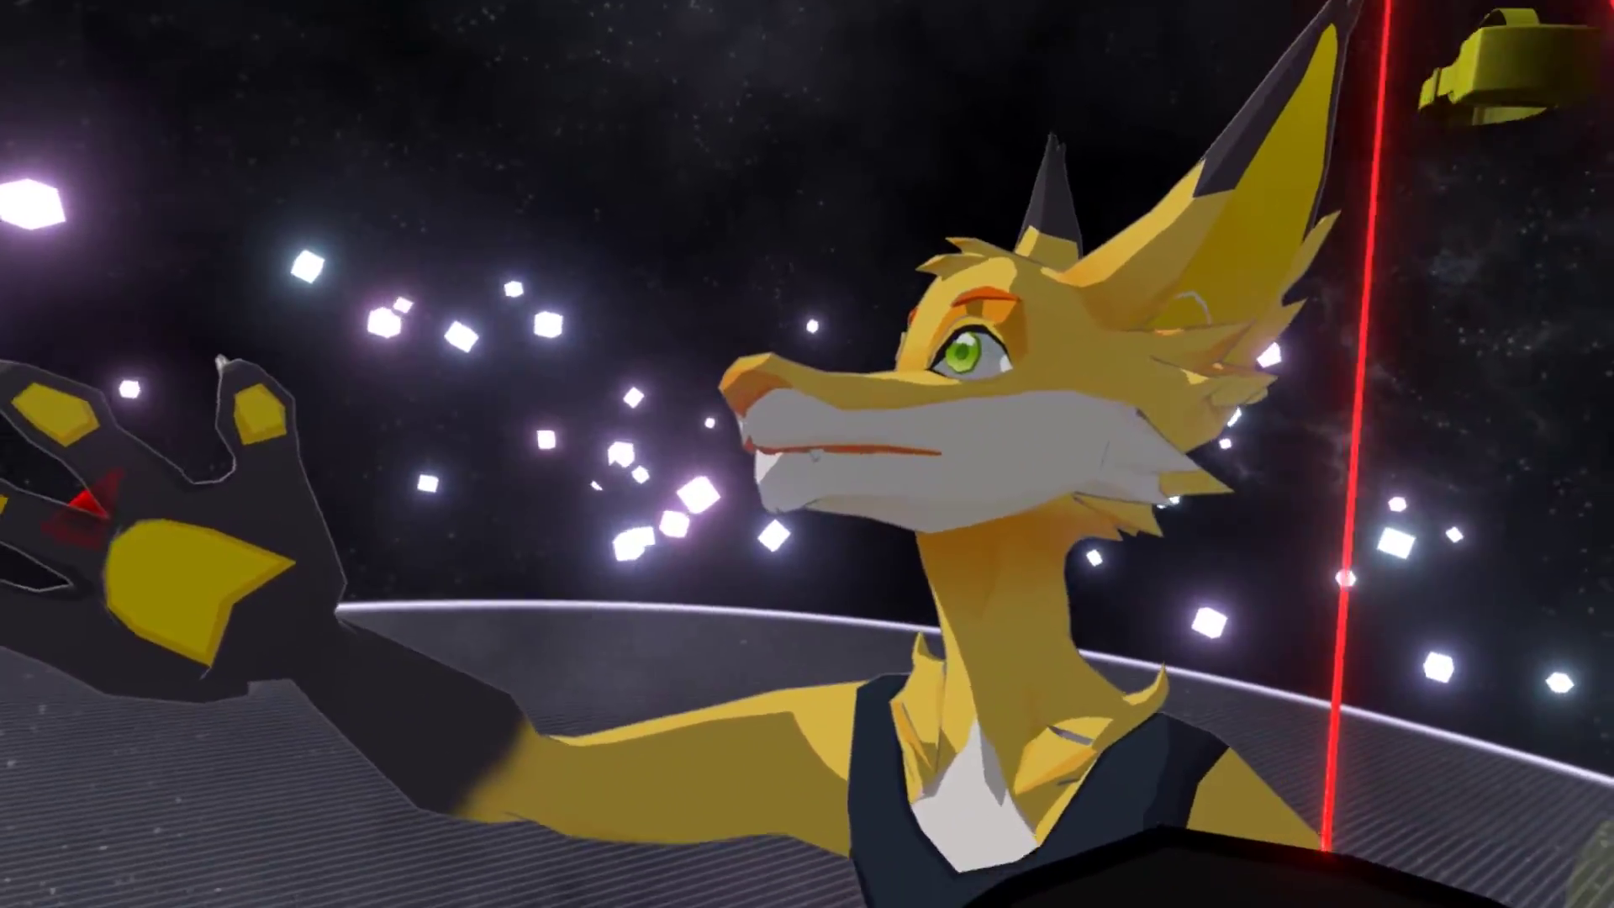